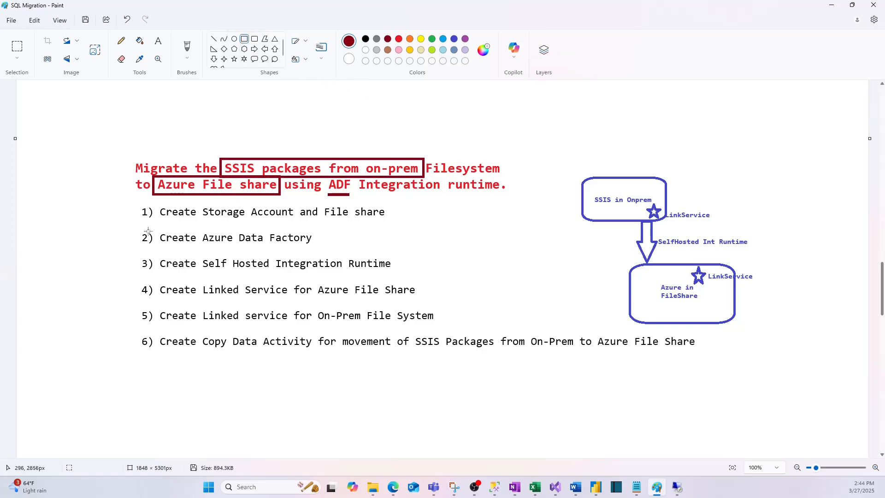
# - Draw dark red rectangles around "2) Create Azure Data Factory" and around "Storage Account" in item 1 of the list
pyautogui.moveTo(129, 226); pyautogui.dragTo(322, 248)
pyautogui.click(401, 248)
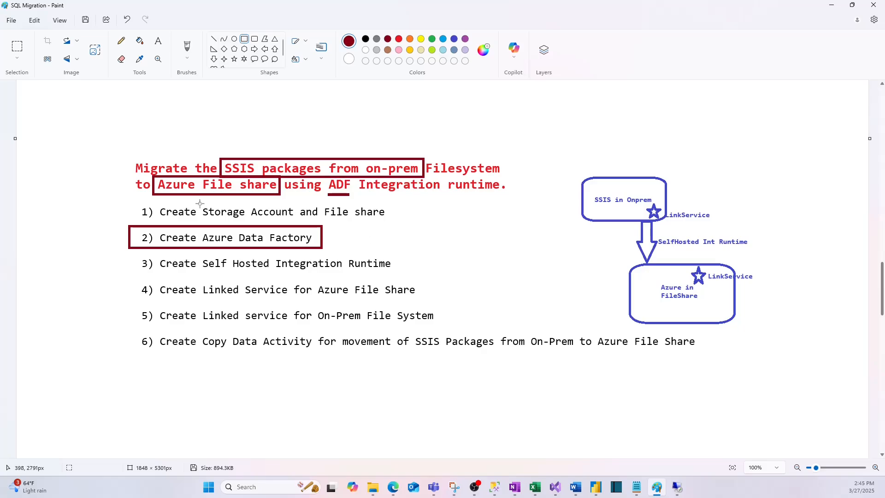
pyautogui.moveTo(199, 200); pyautogui.dragTo(303, 224)
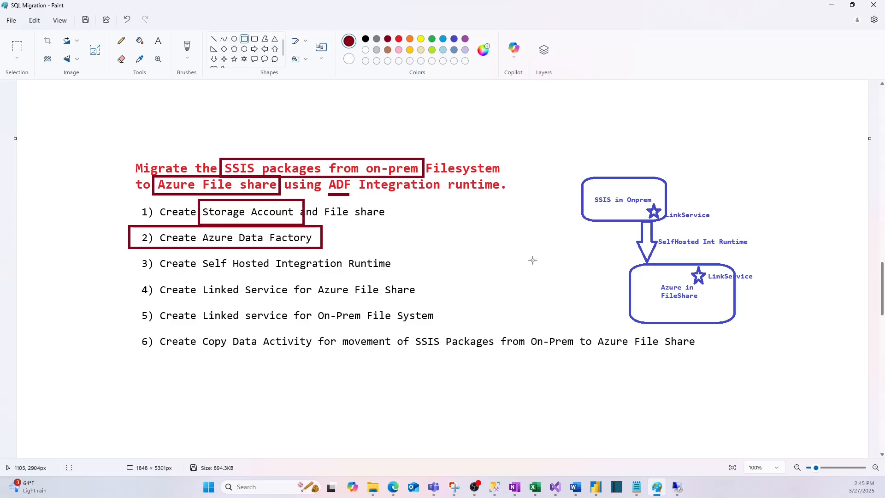
pyautogui.click(709, 297)
# - Frame the "SelfHosted Int Runtime" label in the diagram and "3) Create Self Hosted Integration Runtime" with dark red rectangles
pyautogui.moveTo(652, 229); pyautogui.dragTo(765, 250)
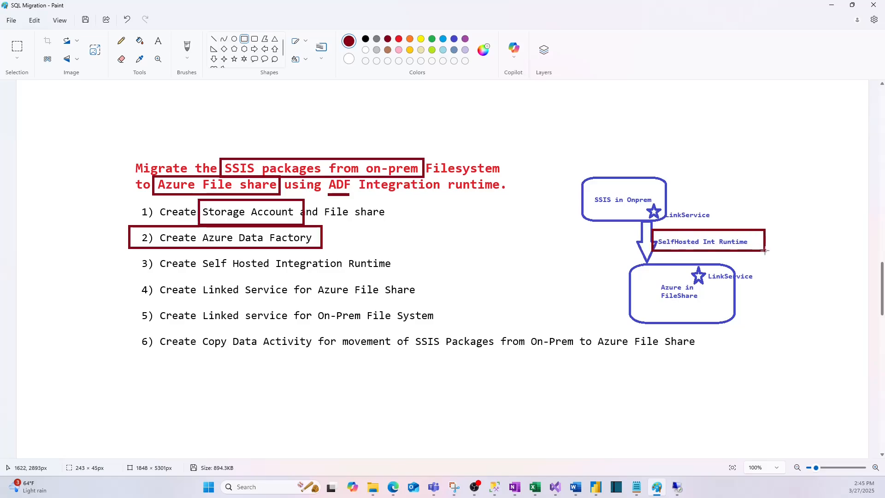
pyautogui.click(666, 304)
pyautogui.moveTo(134, 254); pyautogui.dragTo(420, 275)
pyautogui.click(494, 272)
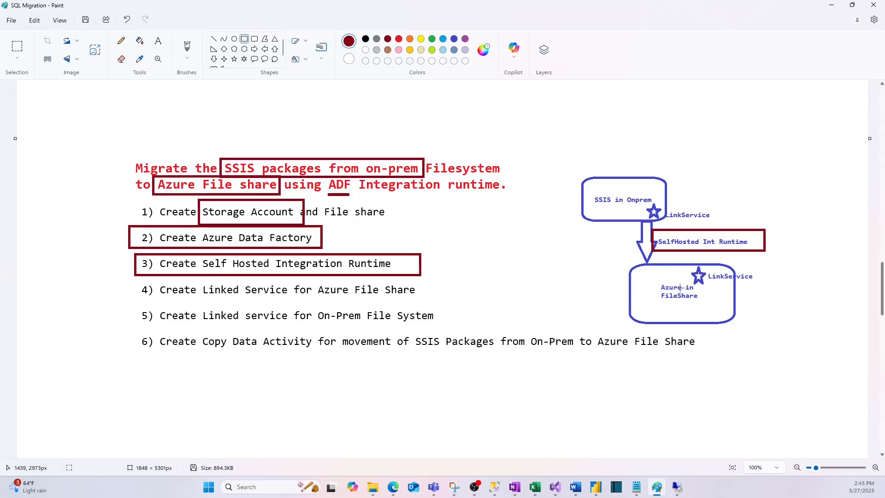
# - Frame both LinkService stars and their labels in the diagram with dark red rectangles
pyautogui.moveTo(642, 201); pyautogui.dragTo(725, 222)
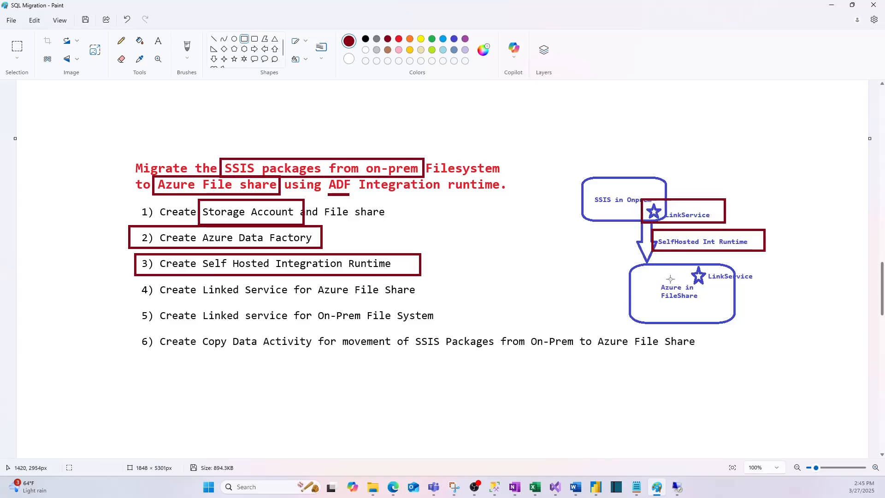
pyautogui.moveTo(683, 259); pyautogui.dragTo(765, 285)
pyautogui.click(761, 314)
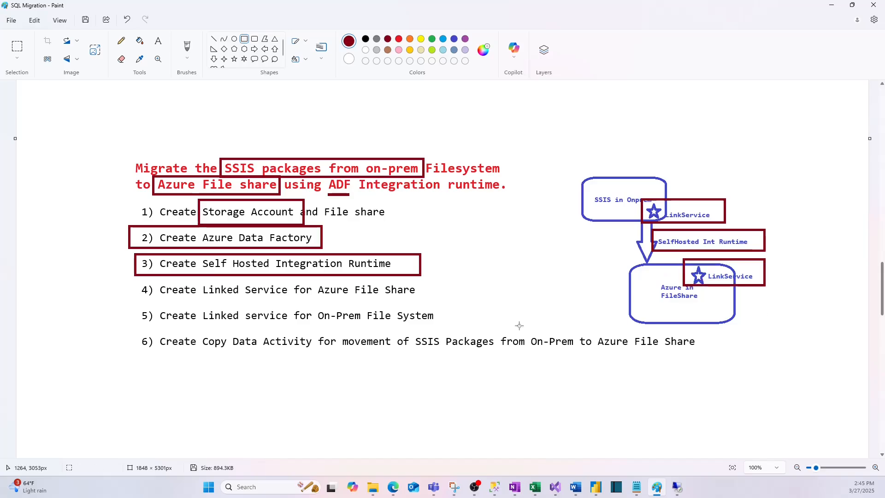
# - Frame list items 4 and 5 about linked services with rectangles and underline "Copy Data Activity" in item 6
pyautogui.moveTo(137, 281); pyautogui.dragTo(419, 301)
pyautogui.click(319, 319)
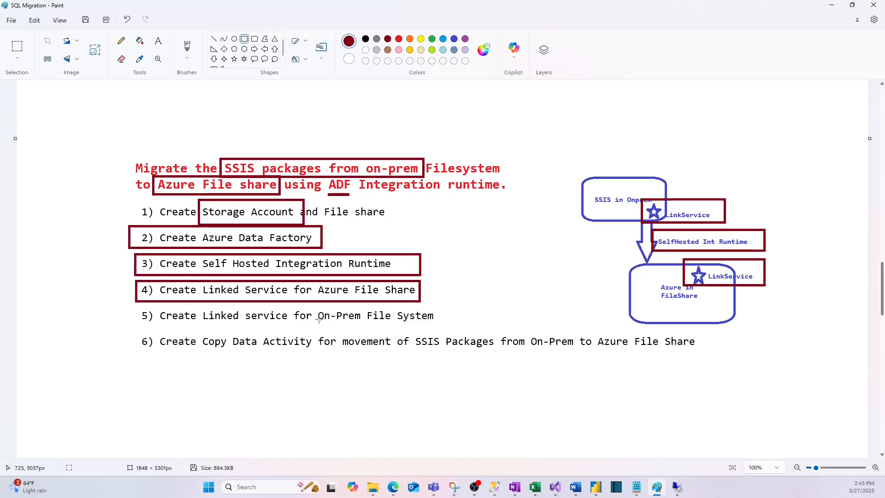
pyautogui.moveTo(137, 307); pyautogui.dragTo(447, 326)
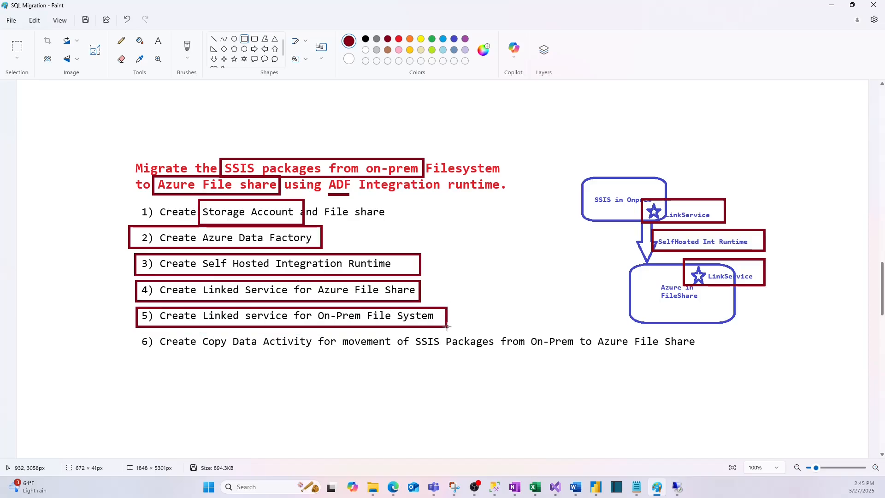
pyautogui.click(260, 364)
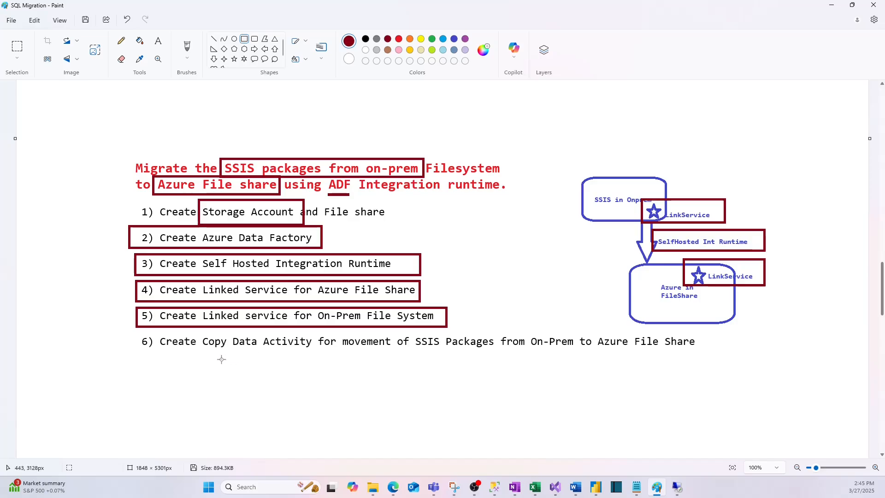
pyautogui.moveTo(203, 358); pyautogui.dragTo(305, 358)
pyautogui.click(374, 368)
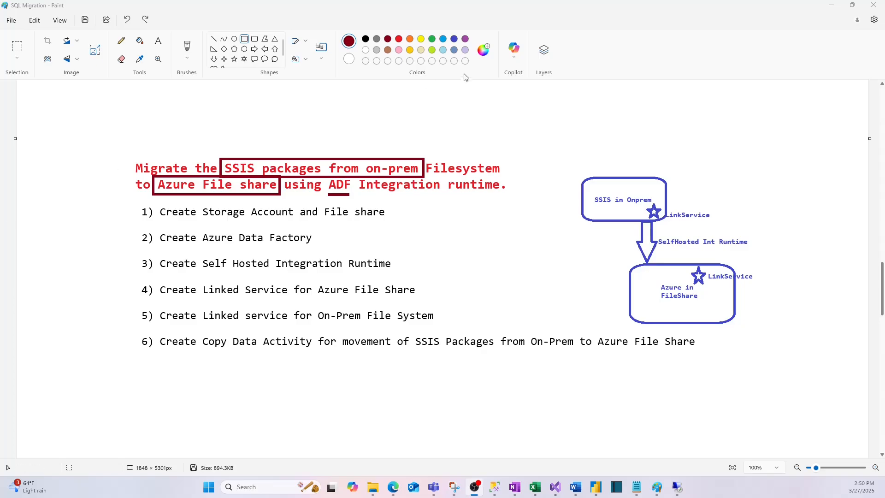
# - Draw a dark red rectangle around "Storage Account and File share" in item 1
pyautogui.moveTo(198, 203); pyautogui.dragTo(389, 222)
pyautogui.click(312, 253)
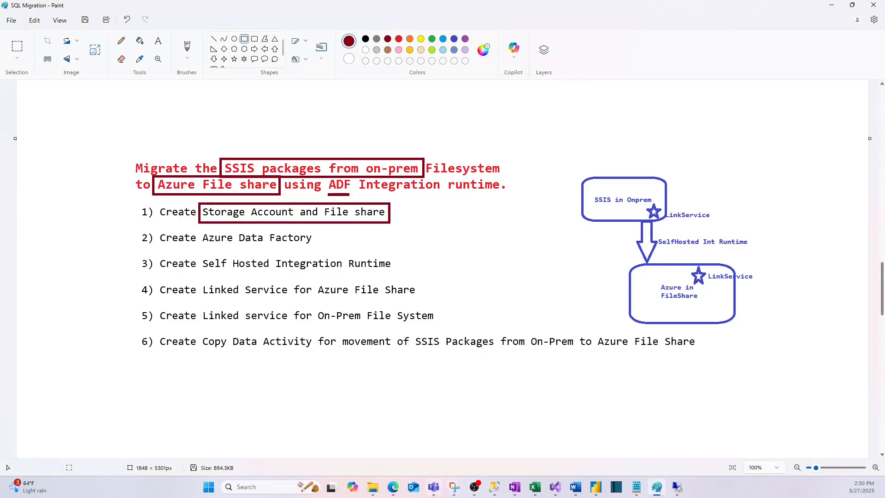
# - Switch to the Azure portal in the browser, open a new storage account form via a storage search, and dismiss the notifications
pyautogui.moveTo(394, 488)
pyautogui.click(440, 461)
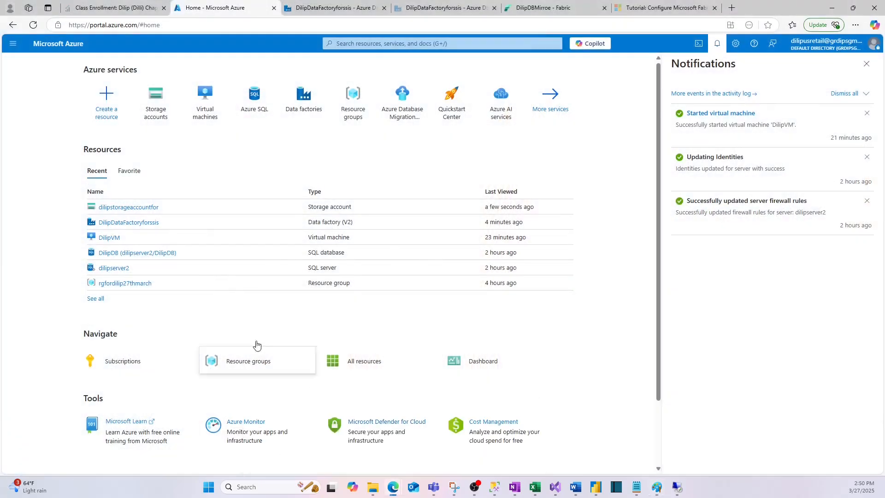
pyautogui.click(358, 46)
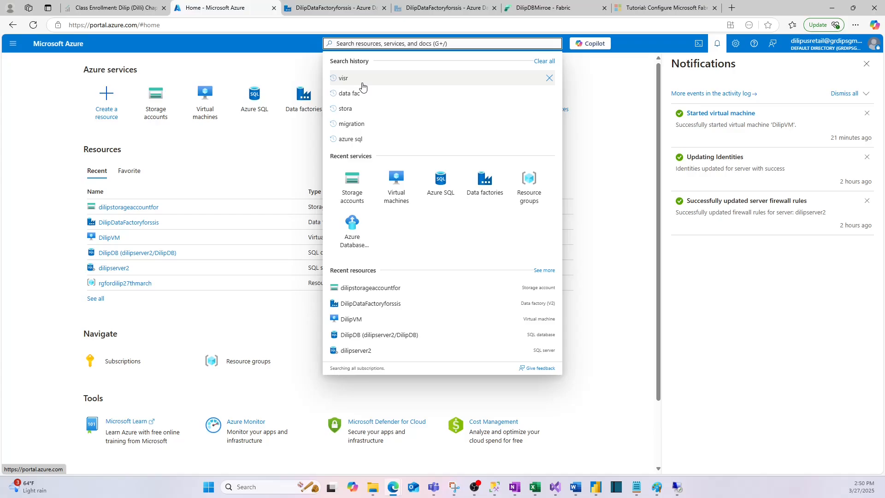
pyautogui.write('storage')
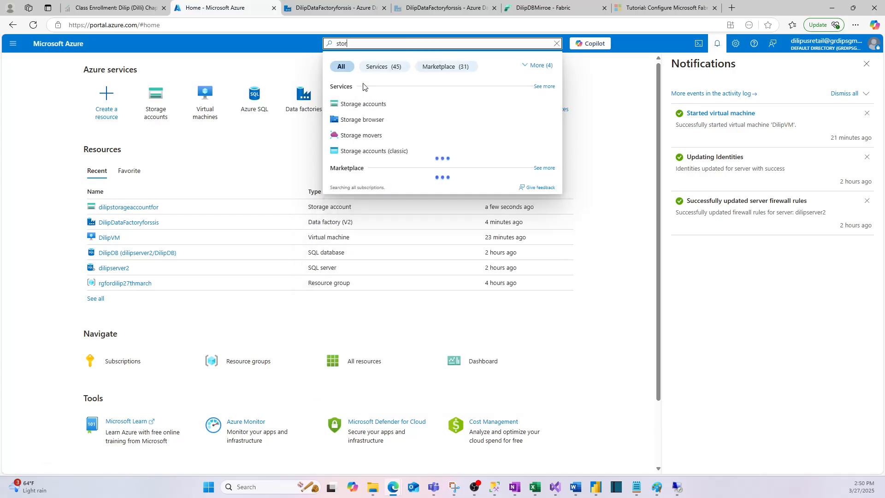
pyautogui.click(370, 106)
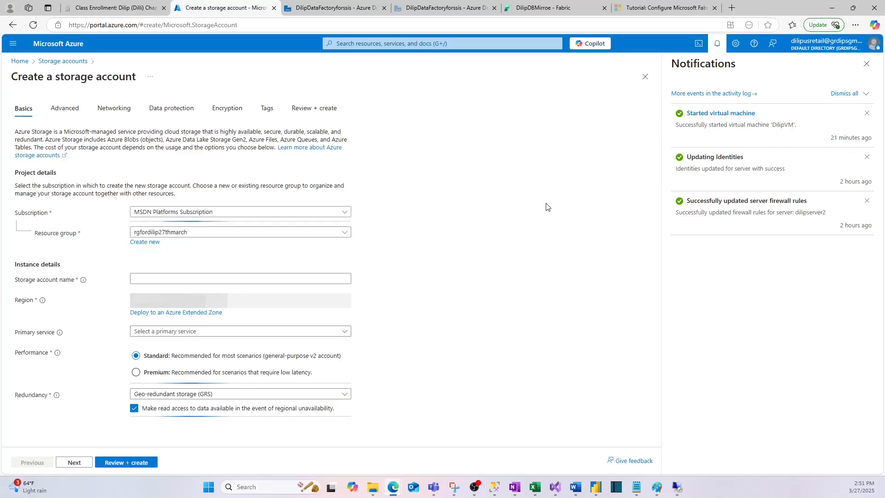
pyautogui.click(867, 64)
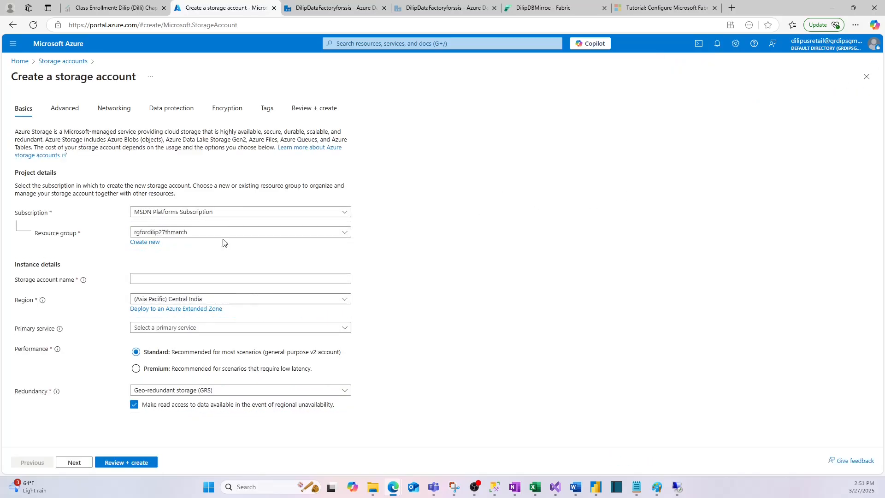
# - Keep the MSDN Platforms Subscription and enter DemoStoreage as the storage account name
pyautogui.click(172, 213)
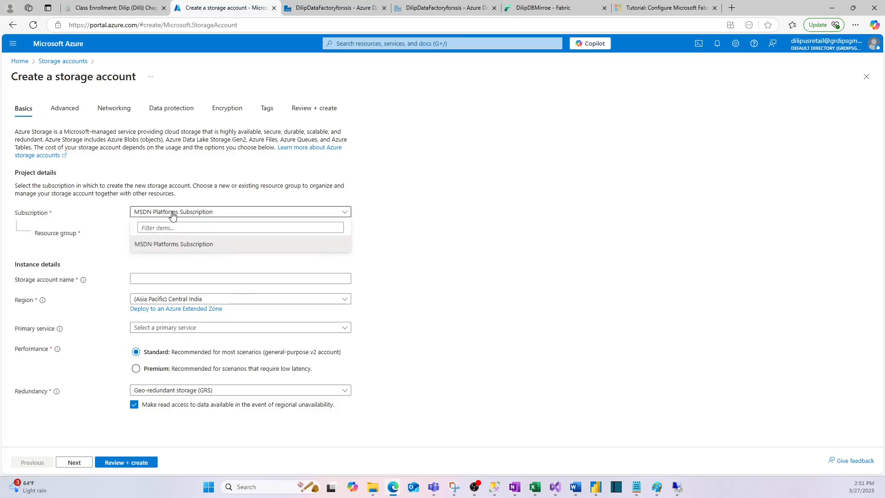
pyautogui.click(467, 247)
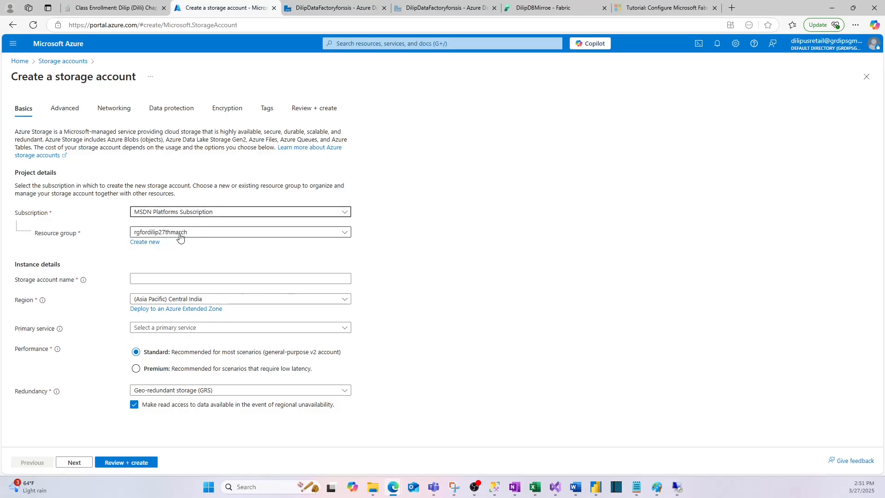
pyautogui.click(190, 279)
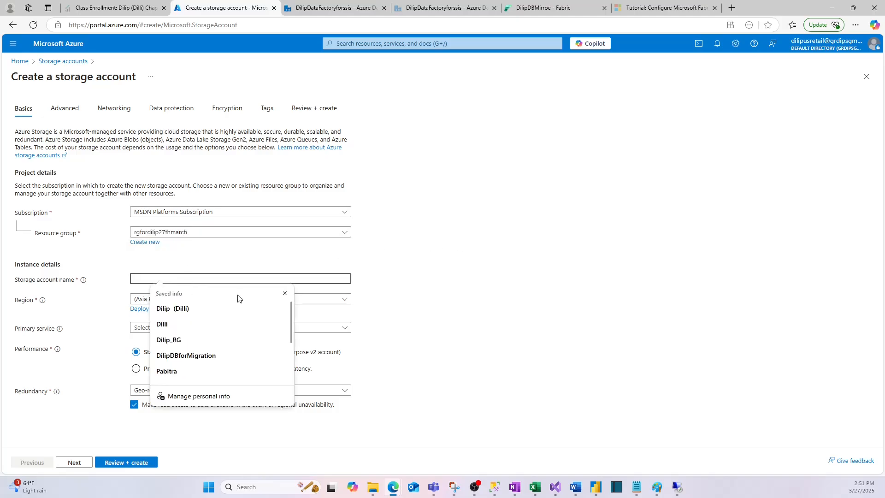
pyautogui.write('DemoStoreage')
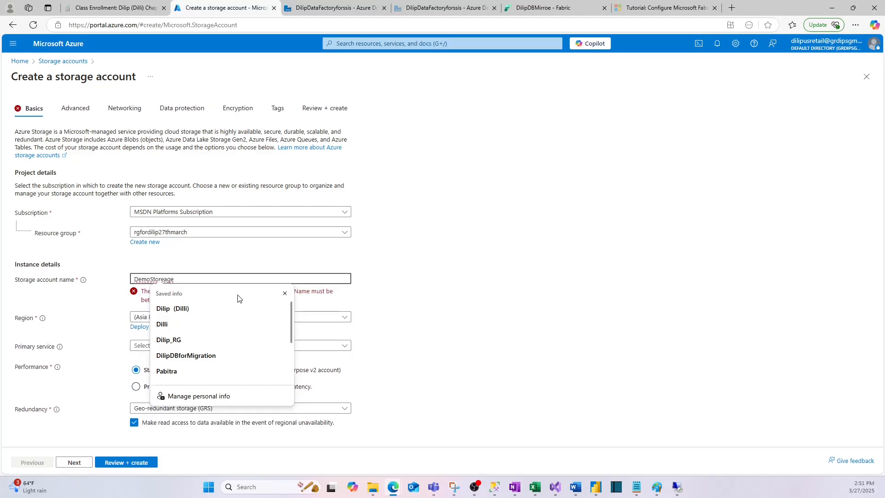
pyautogui.click(475, 309)
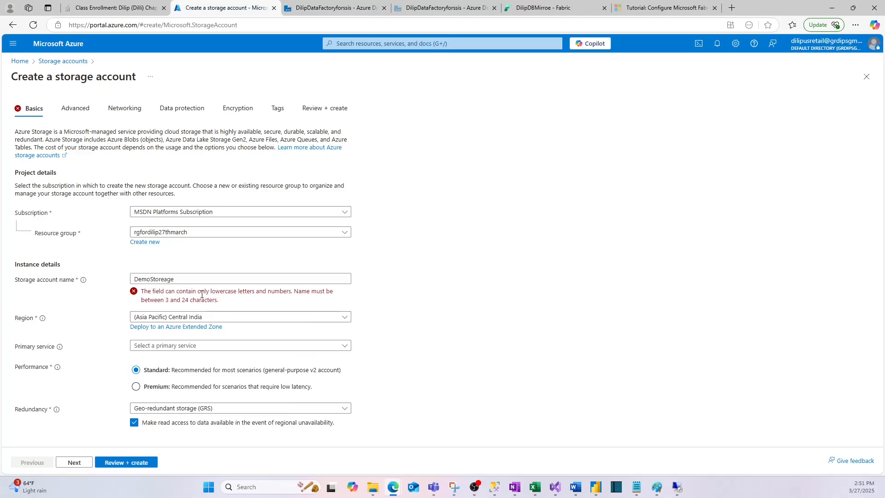
# - Replace the capital letters in the storage account name with lowercase ones so it reads demostoreage
pyautogui.click(141, 279)
pyautogui.press('BackSpace')
pyautogui.press('BackSpace')
pyautogui.write('de')
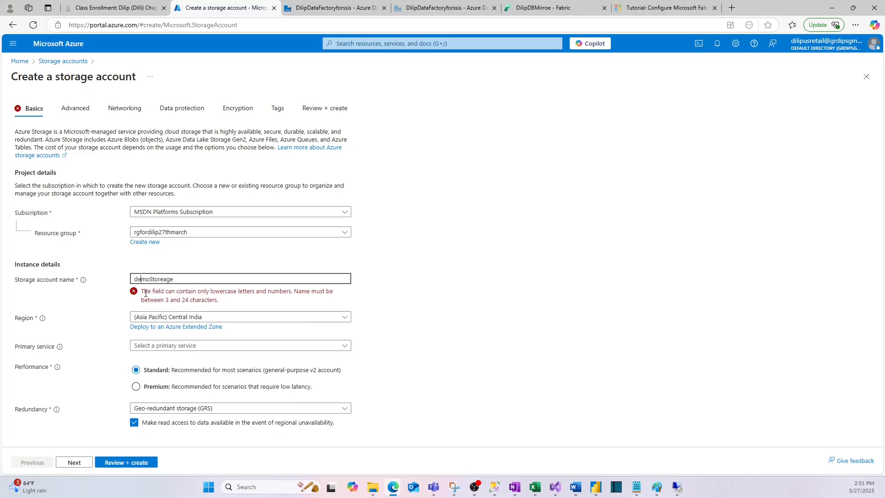
pyautogui.press('Right')
pyautogui.press('Right')
pyautogui.press('Right')
pyautogui.press('BackSpace')
pyautogui.write('s')
pyautogui.click(182, 281)
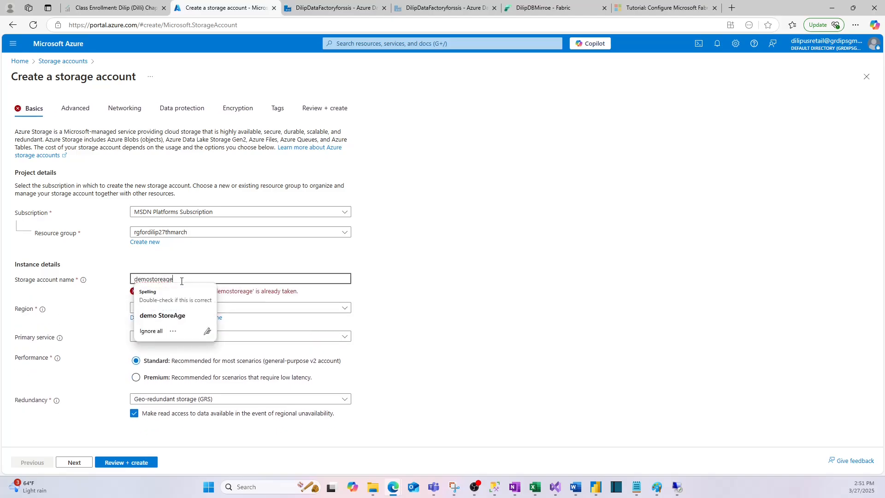
# - Extend the storage account name to demostoreageforssis
pyautogui.write('forSSI')
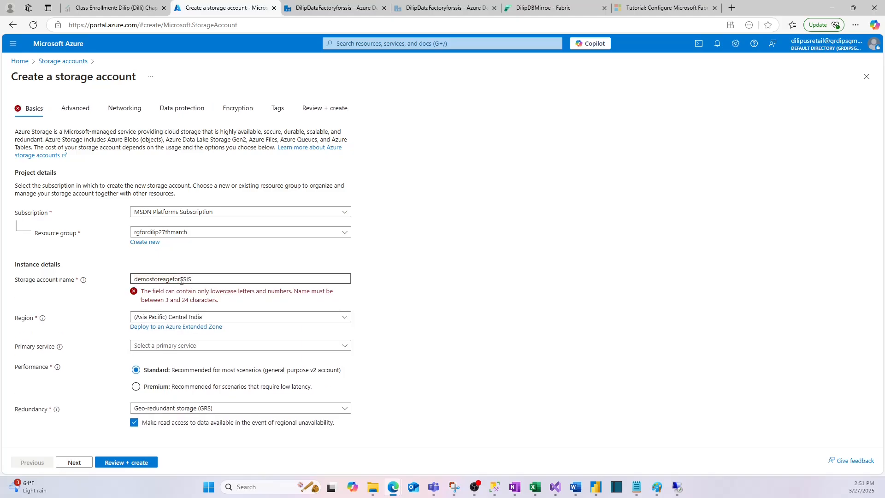
pyautogui.write('S')
pyautogui.press('BackSpace')
pyautogui.press('BackSpace')
pyautogui.press('BackSpace')
pyautogui.press('BackSpace')
pyautogui.write('ssispa')
pyautogui.press('BackSpace')
pyautogui.press('BackSpace')
pyautogui.write('mi')
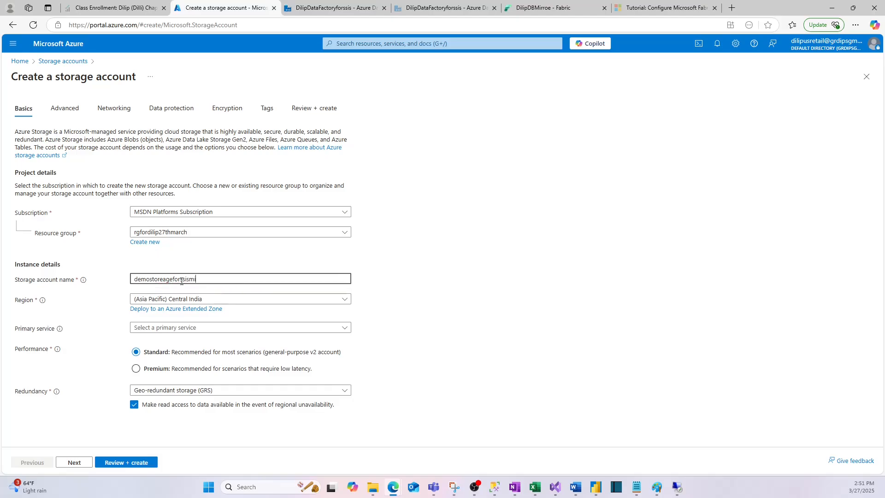
pyautogui.write('gration')
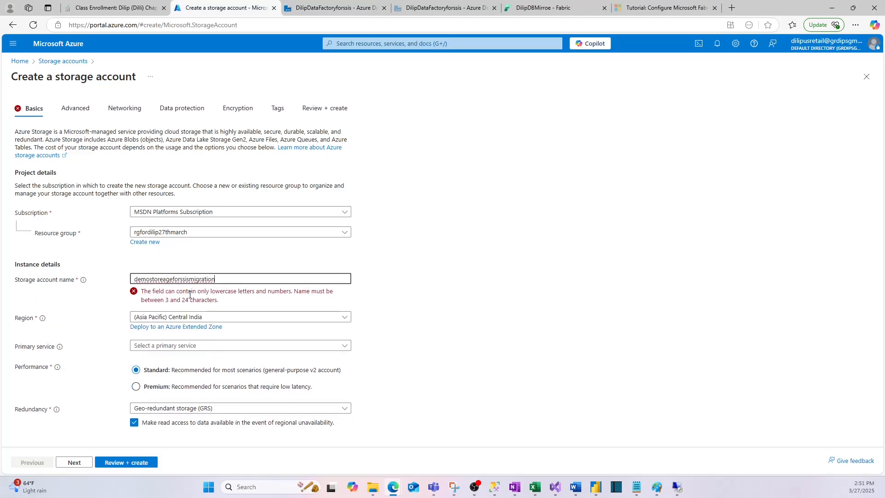
pyautogui.press('BackSpace')
pyautogui.press('BackSpace')
pyautogui.press('BackSpace')
pyautogui.press('BackSpace')
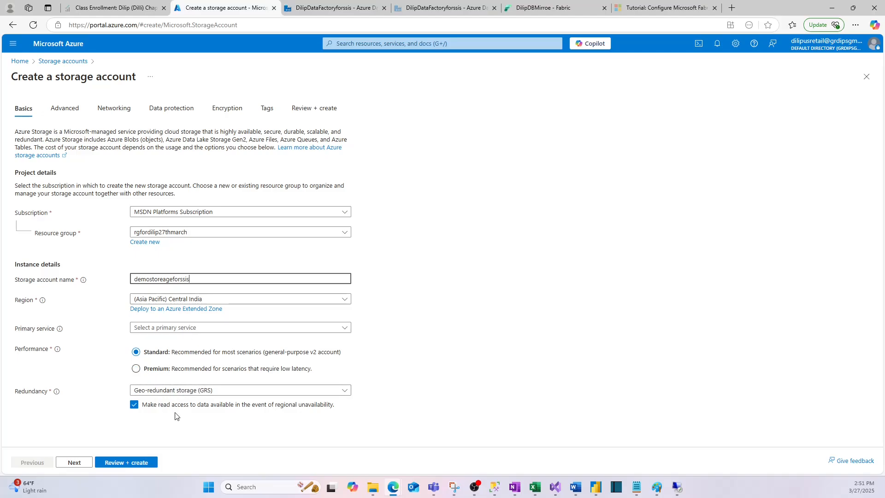
# - Set the storage account's redundancy to Locally-redundant storage (LRS)
pyautogui.click(179, 394)
pyautogui.click(162, 275)
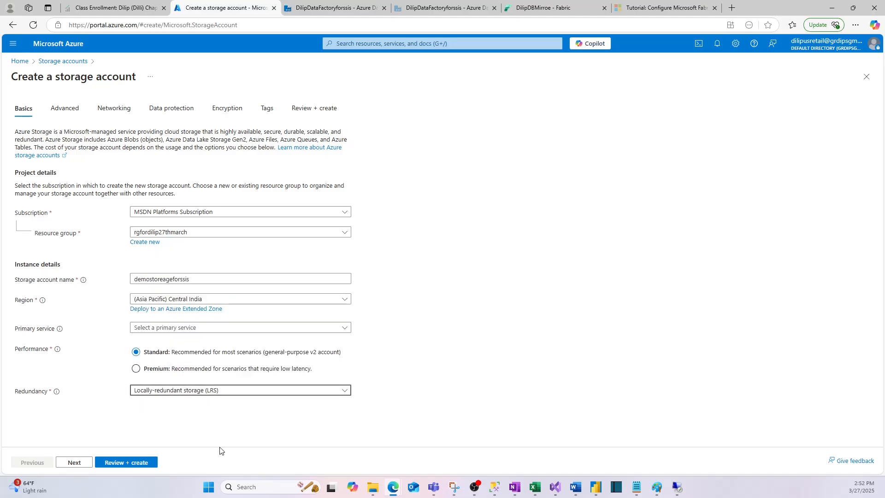
# - Go through the advanced, networking, data protection and encryption settings, leaving the defaults, and create the storage account
pyautogui.click(64, 111)
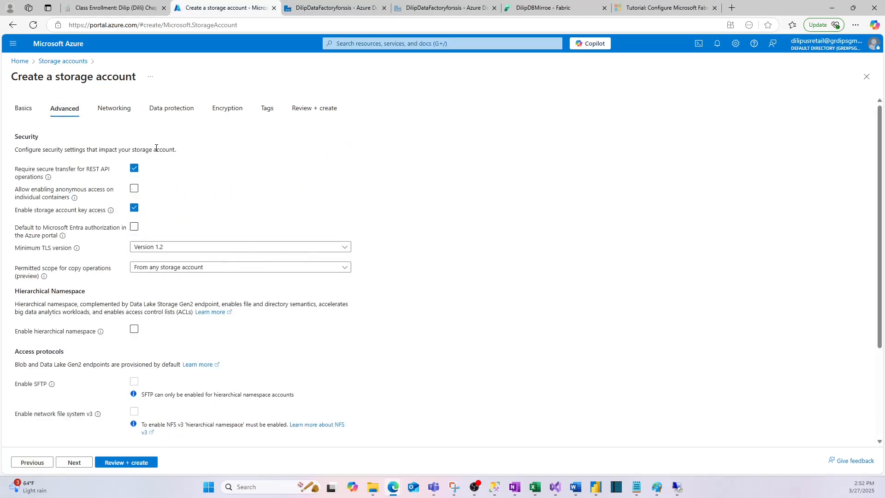
pyautogui.click(113, 110)
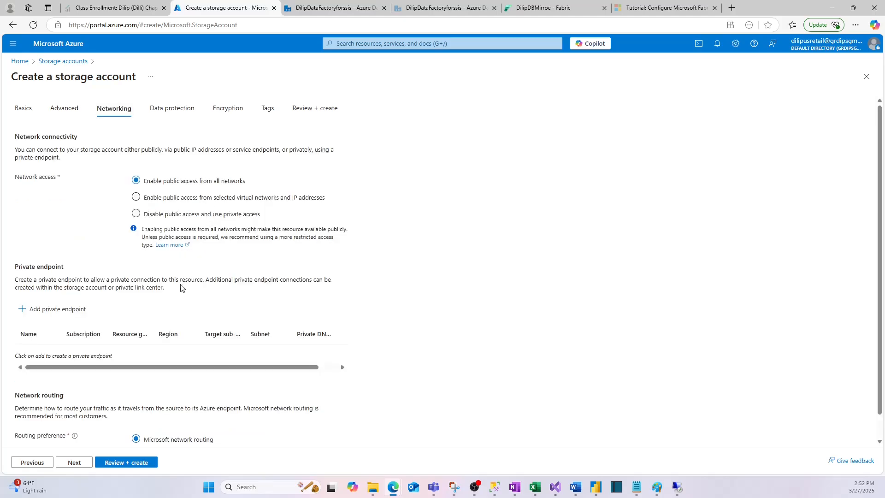
pyautogui.click(168, 111)
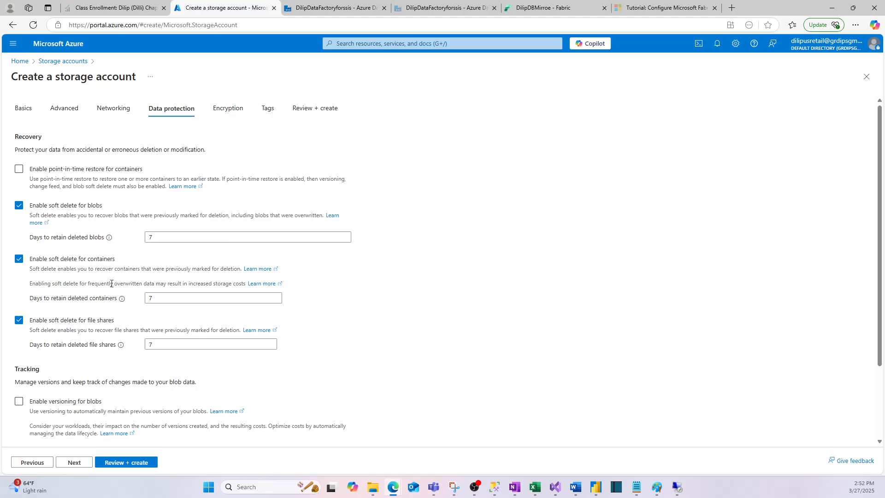
pyautogui.click(219, 110)
pyautogui.click(302, 109)
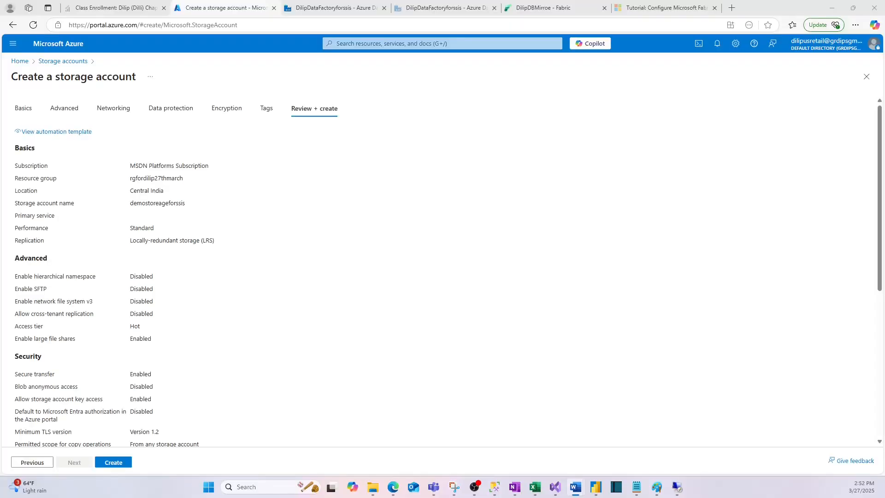
pyautogui.click(122, 464)
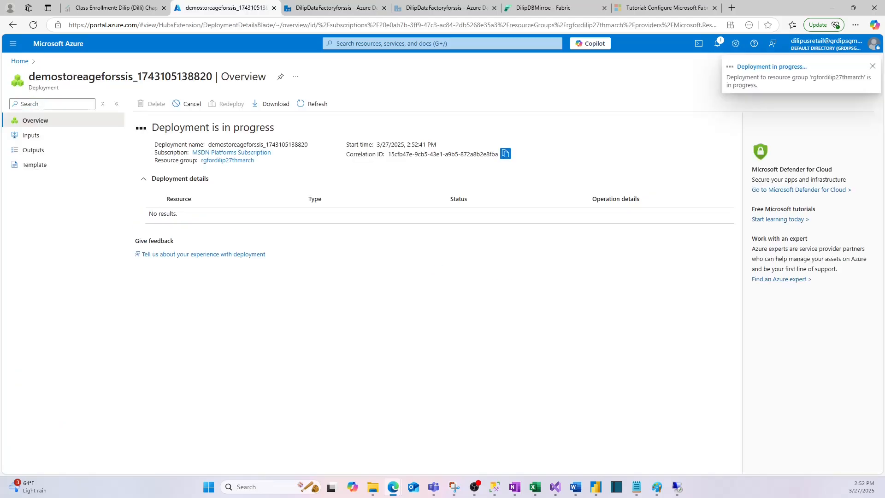
# - Look at the migration step list in Paint and return to the storage account deployment in the browser
pyautogui.click(658, 487)
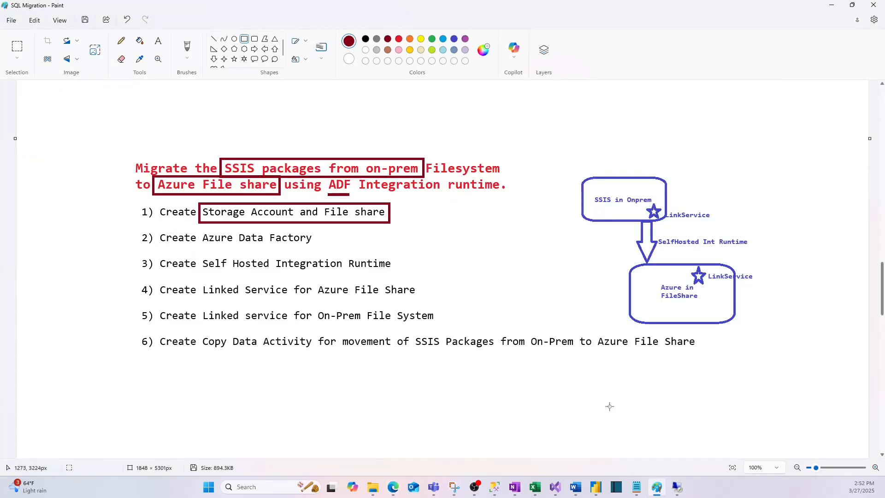
pyautogui.click(658, 488)
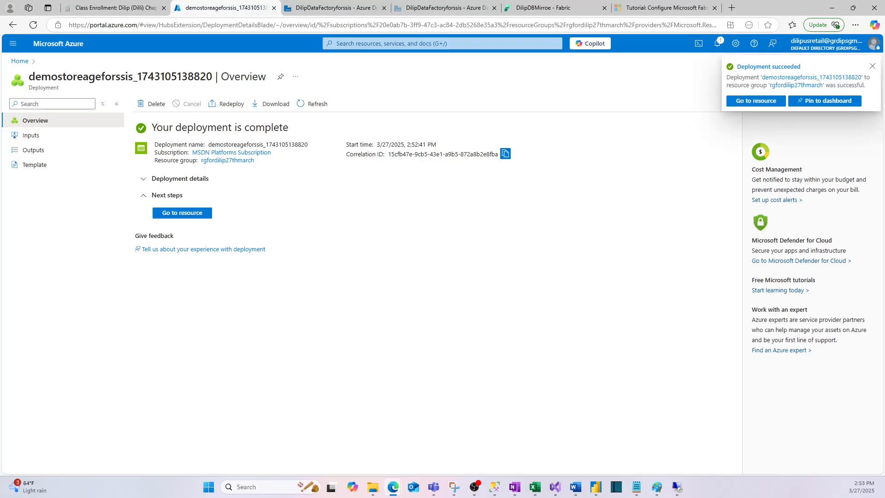
# - Go to the deployed demostoreageforssis storage account and open its file shares
pyautogui.click(183, 213)
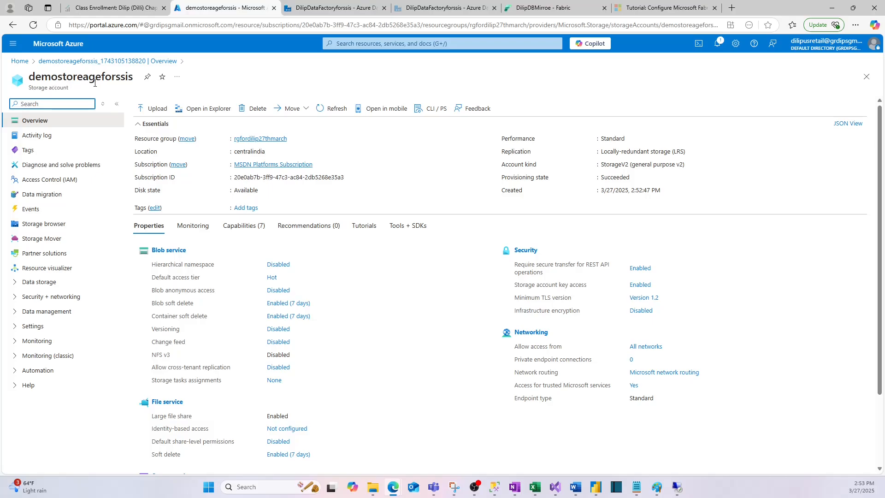
pyautogui.click(44, 282)
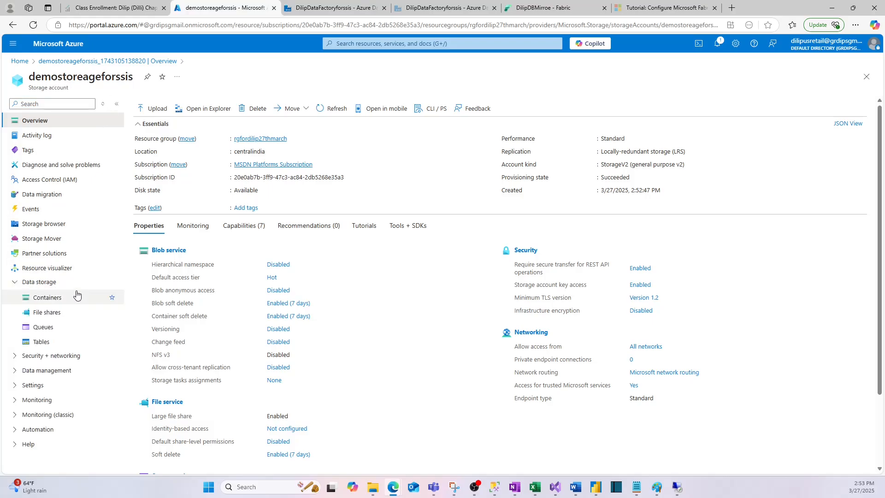
pyautogui.click(46, 312)
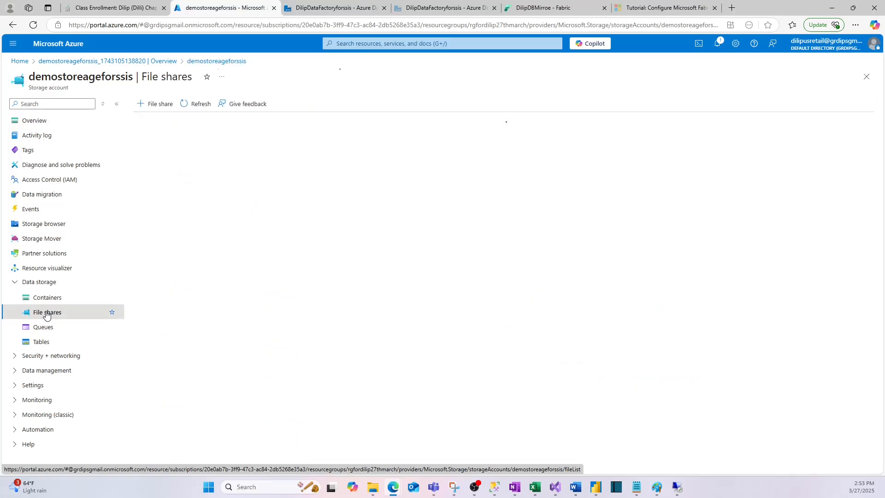
# - Start a new file share in the storage account and name it ssispackagefiles
pyautogui.click(156, 103)
pyautogui.click(170, 129)
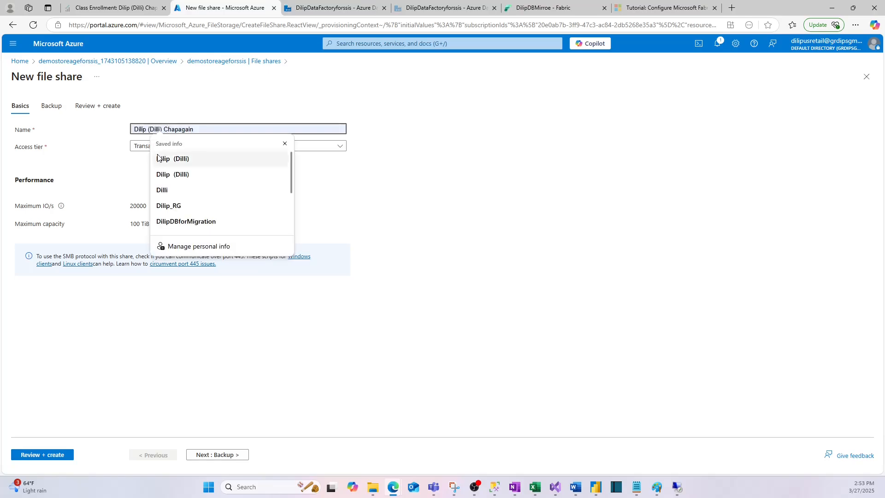
pyautogui.write('SSIS')
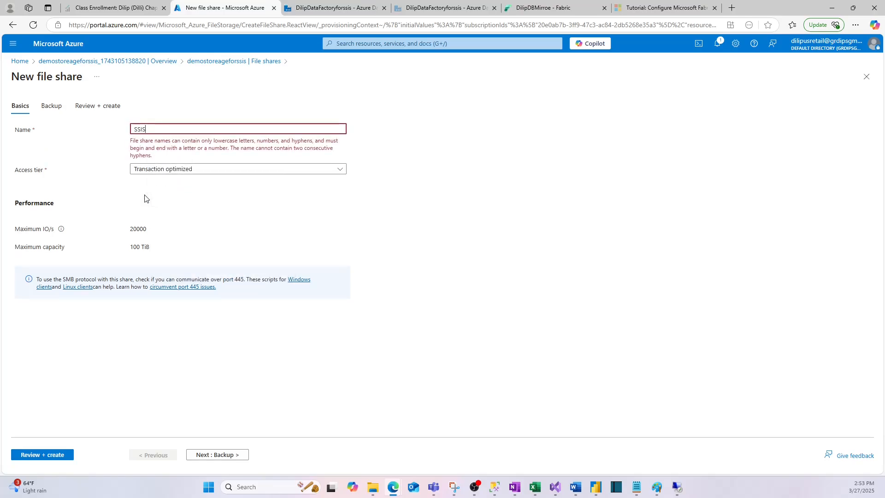
pyautogui.press('BackSpace')
pyautogui.press('BackSpace')
pyautogui.press('BackSpace')
pyautogui.press('BackSpace')
pyautogui.write('ssis')
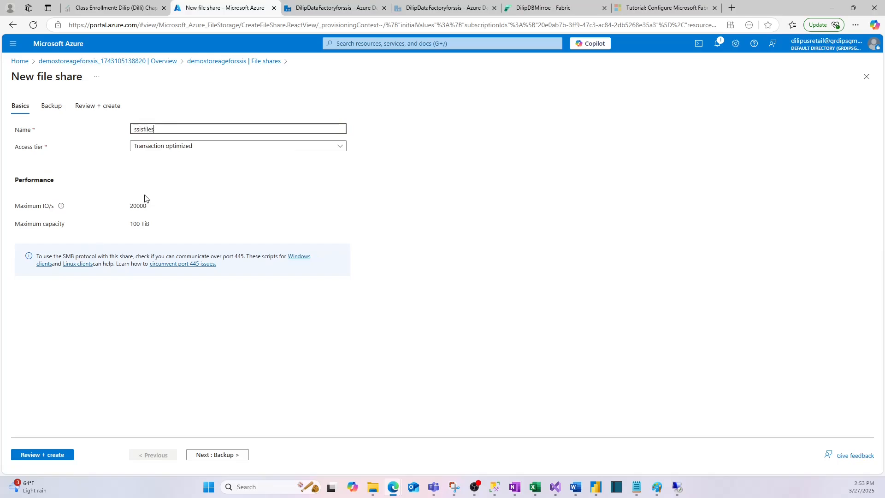
pyautogui.write('package')
# - Keep the Transaction optimized access tier and create the file share with the default backup settings
pyautogui.click(206, 146)
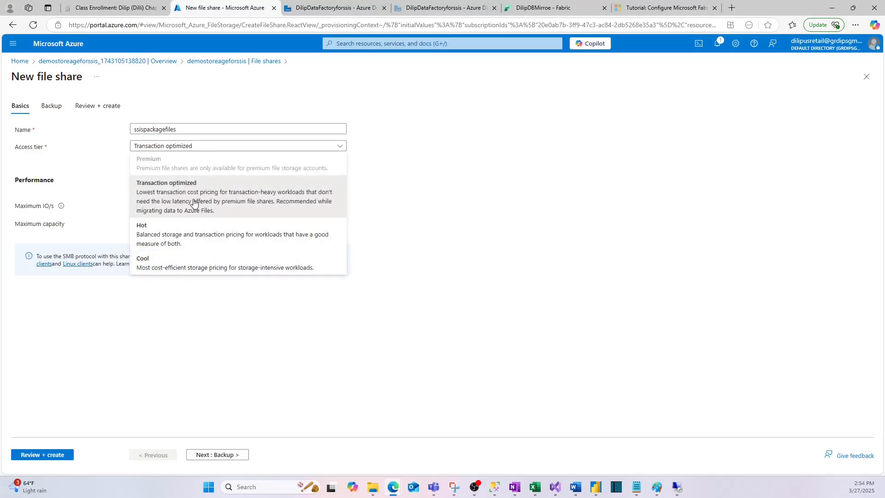
pyautogui.click(470, 271)
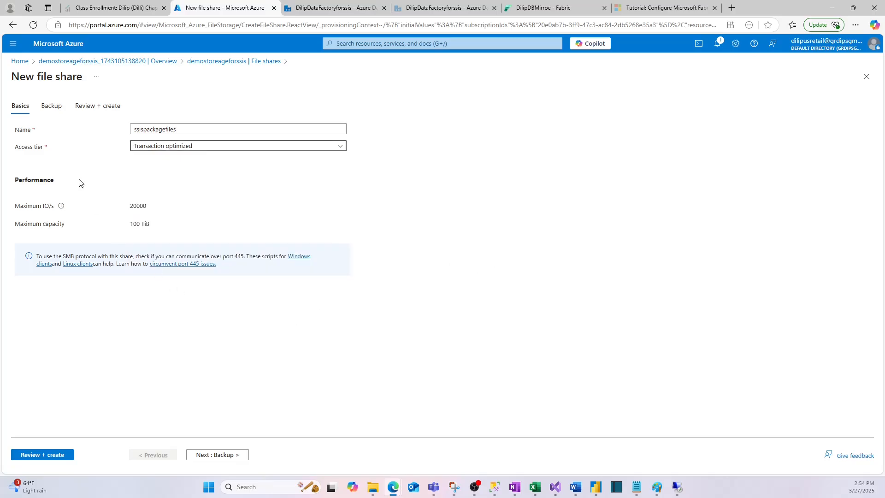
pyautogui.click(42, 454)
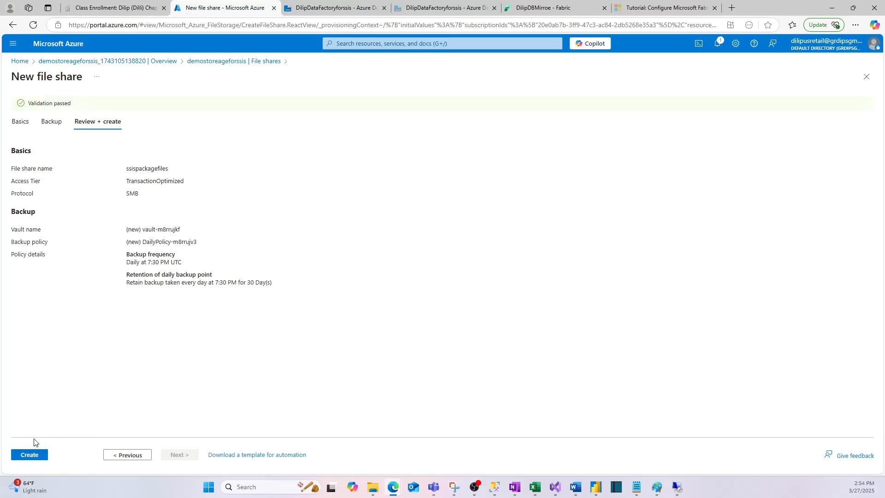
pyautogui.click(31, 453)
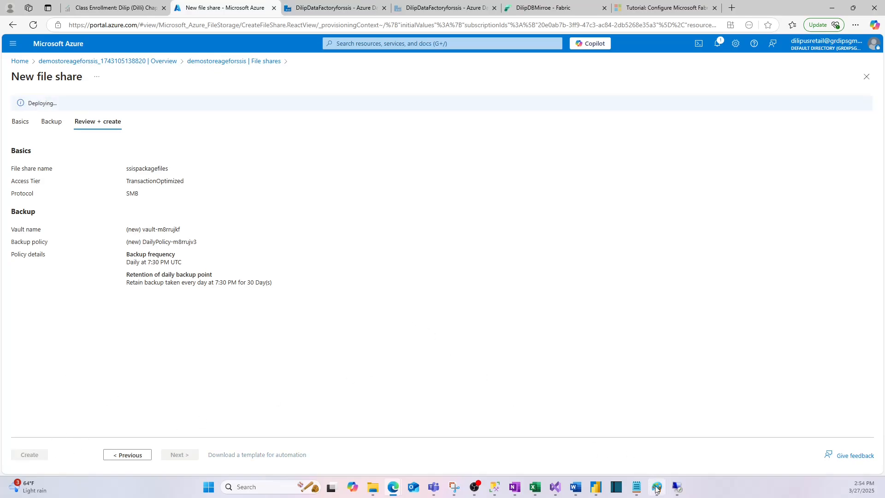
# - Switch to Paint, outline the "Create Azure Data Factory" step with a rectangle, and return to the browser
pyautogui.moveTo(677, 488)
pyautogui.click(656, 487)
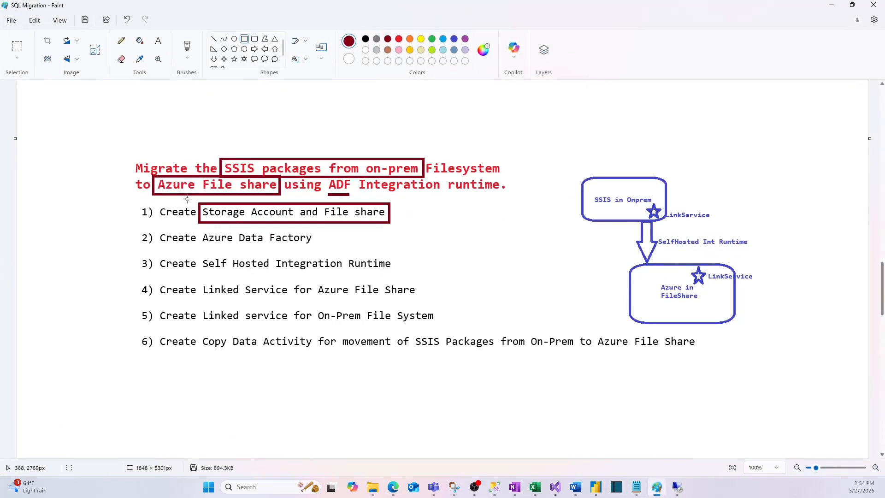
pyautogui.moveTo(154, 230); pyautogui.dragTo(331, 247)
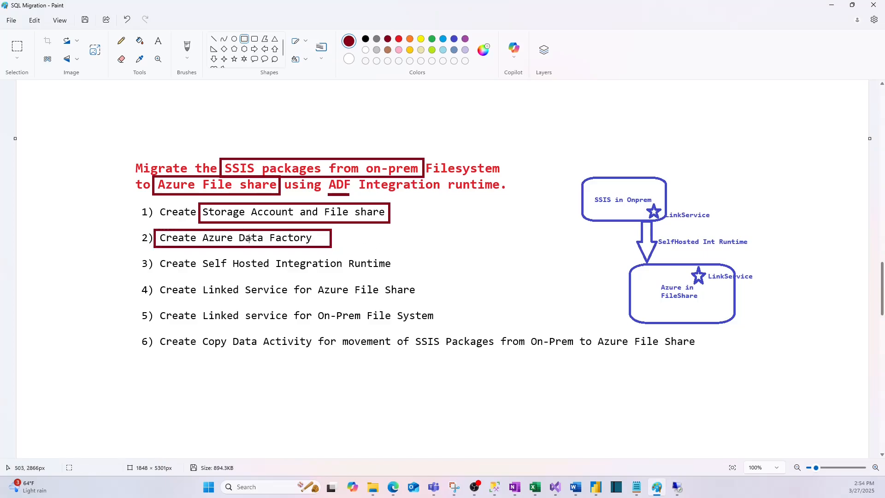
pyautogui.hotkey('alt', 'Tab')
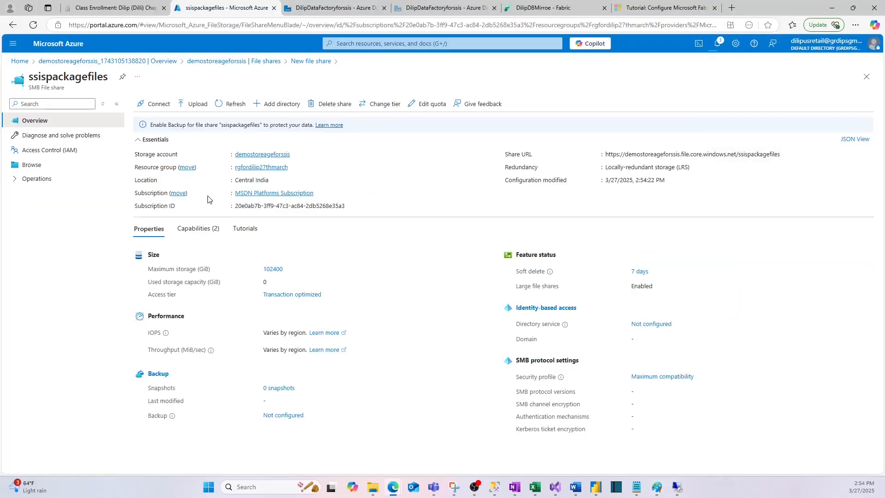
# - Search the Azure portal for data factories, open the existing SSIS data factory and launch Azure Data Factory Studio
pyautogui.click(14, 63)
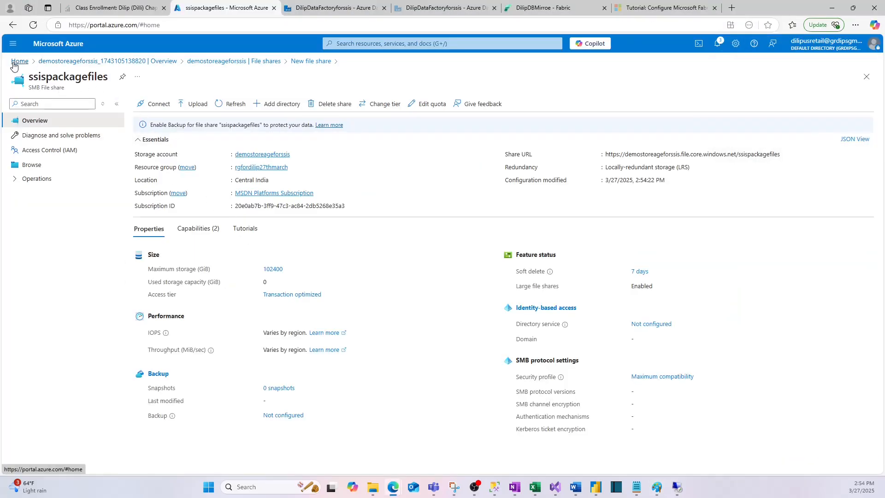
pyautogui.click(371, 43)
pyautogui.write('data')
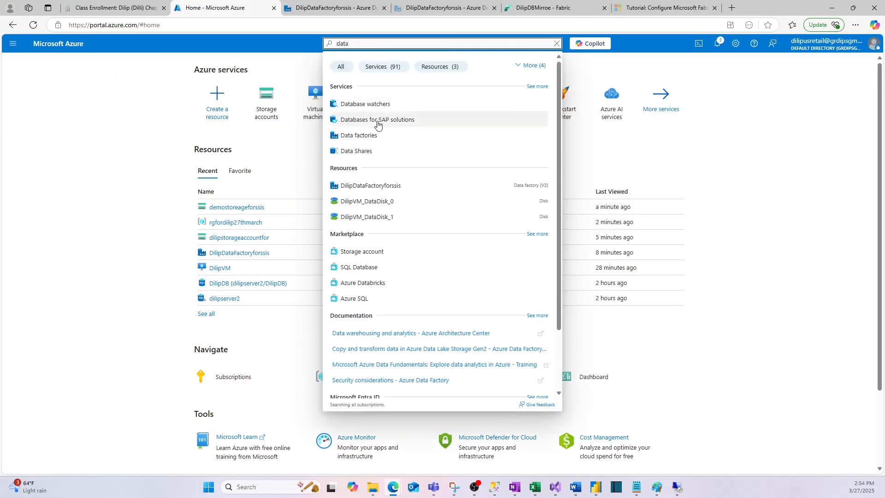
pyautogui.click(376, 135)
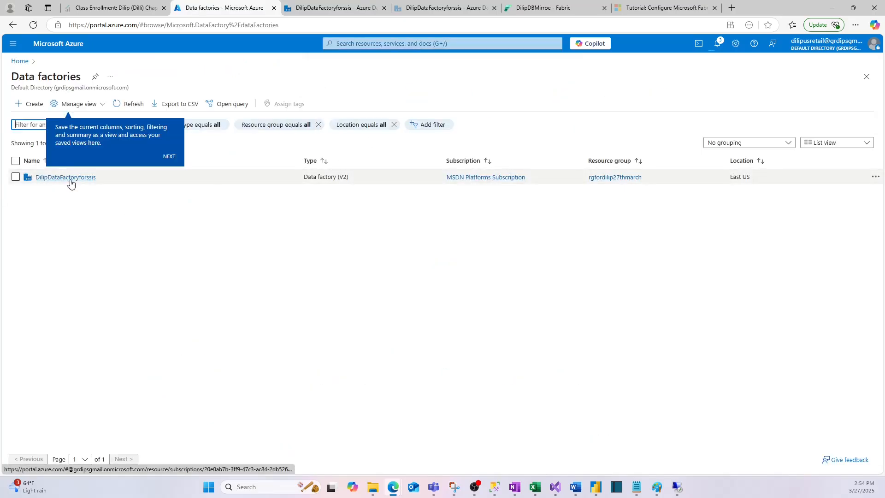
pyautogui.click(70, 181)
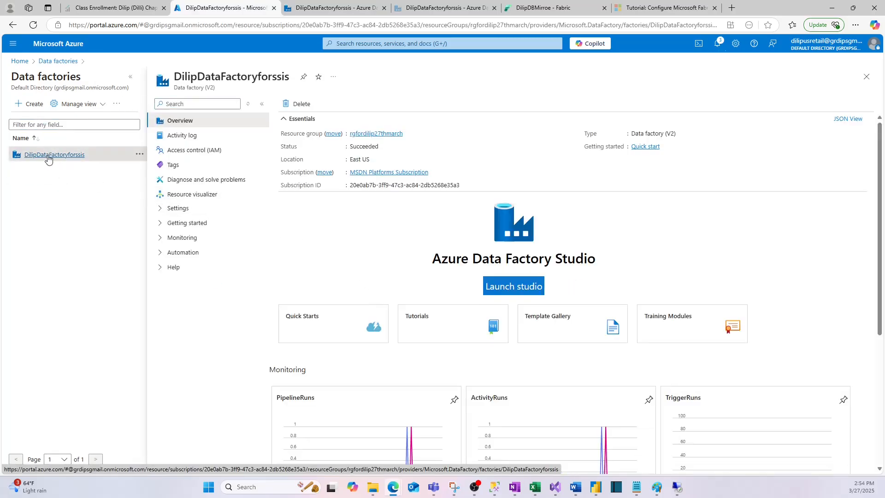
pyautogui.click(525, 292)
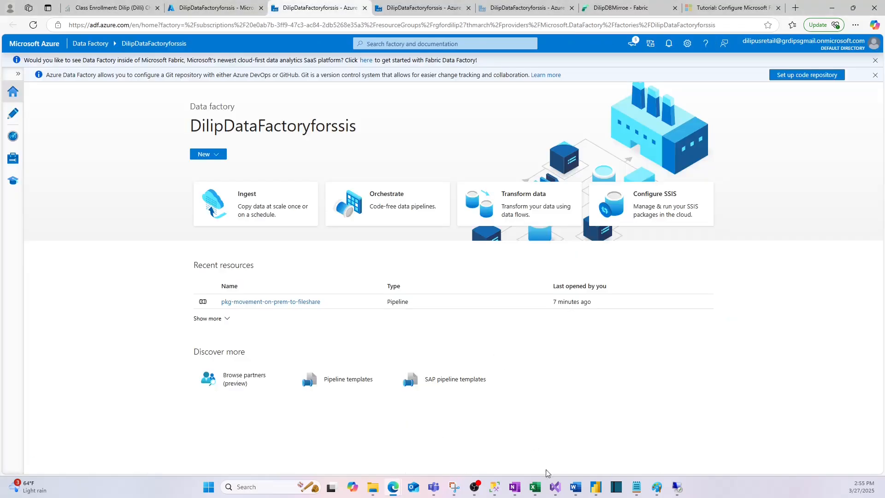
# - Switch to Paint, outline the "Create Self Hosted Integration Runtime" step, and check the packages for migration folder in the remote desktop session
pyautogui.click(656, 487)
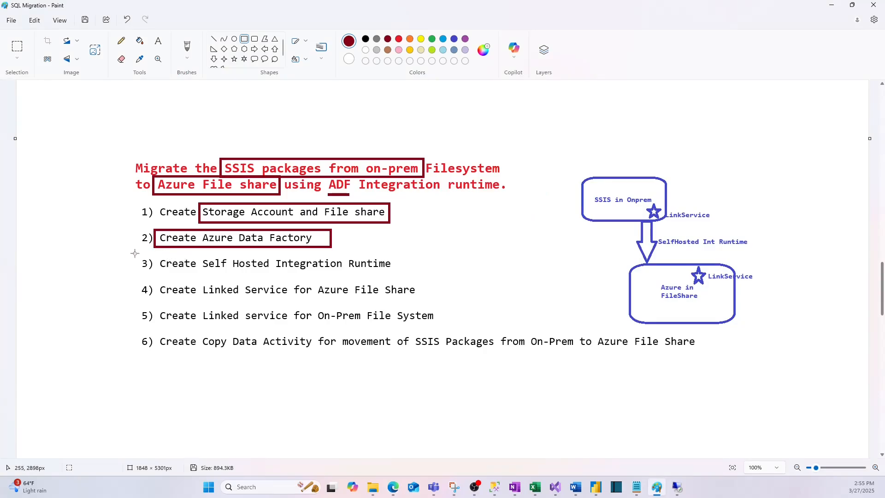
pyautogui.moveTo(134, 253)
pyautogui.mouseDown()
pyautogui.moveTo(310, 283)
pyautogui.moveTo(418, 275)
pyautogui.mouseUp()
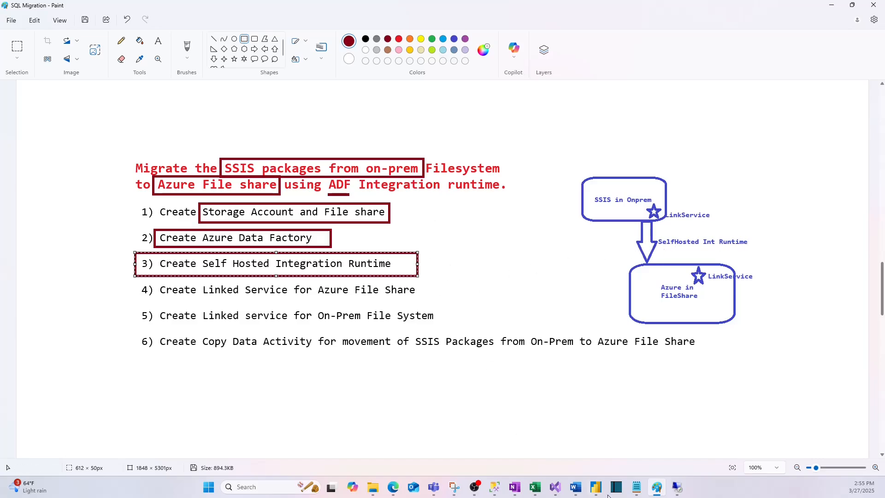
pyautogui.click(677, 487)
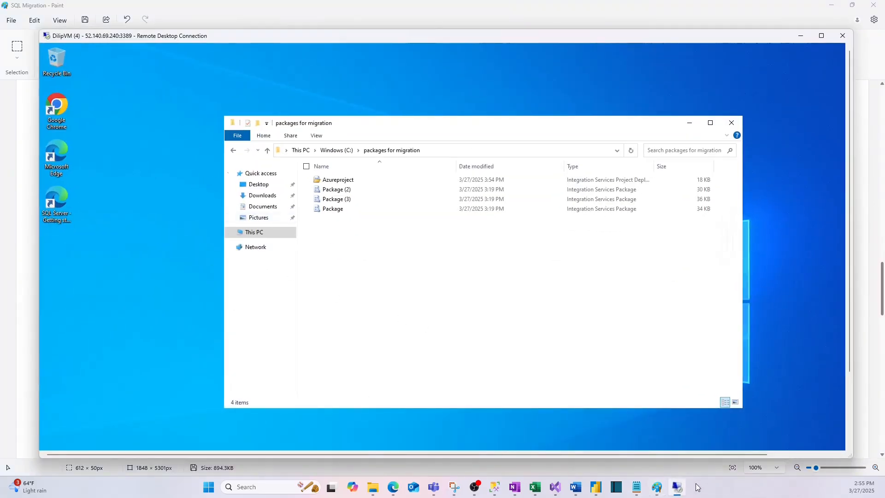
pyautogui.click(678, 486)
# - Return to Data Factory Studio in the browser and open the integration runtimes management page
pyautogui.moveTo(399, 486)
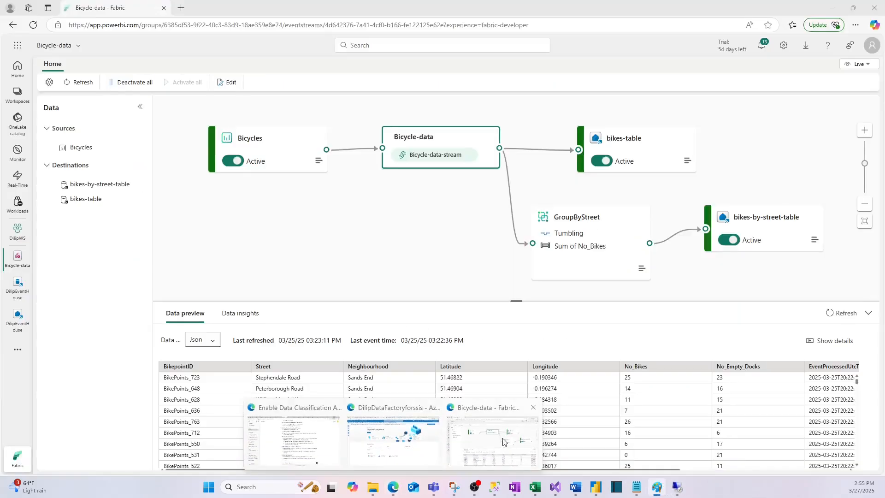
pyautogui.click(400, 437)
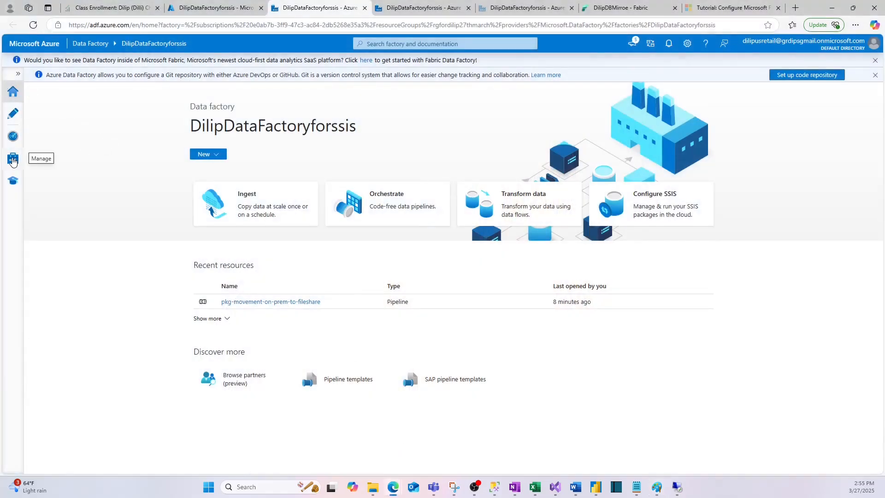
pyautogui.click(13, 158)
pyautogui.click(61, 170)
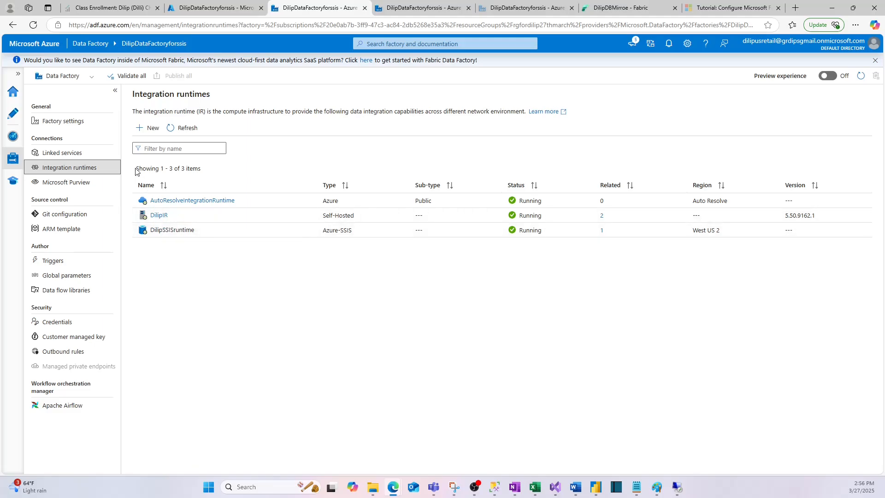
# - Start a new integration runtime of the Azure, Self-Hosted type with the Self-Hosted network environment
pyautogui.click(148, 129)
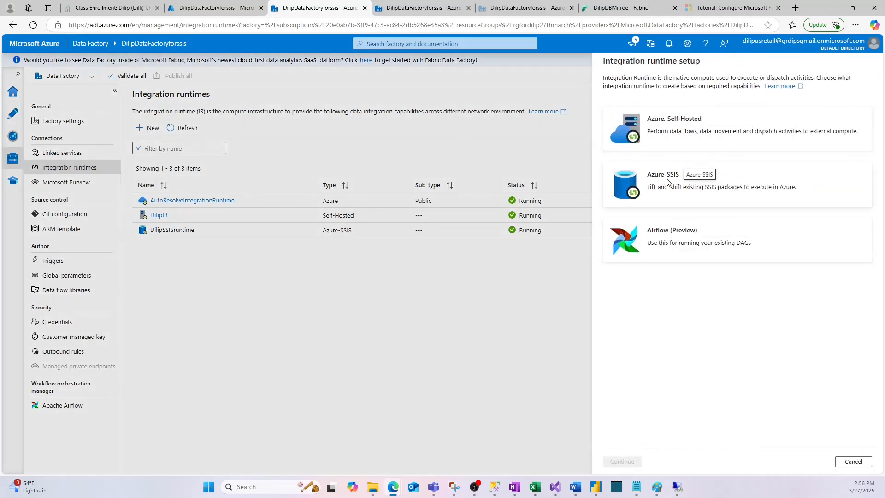
pyautogui.click(685, 124)
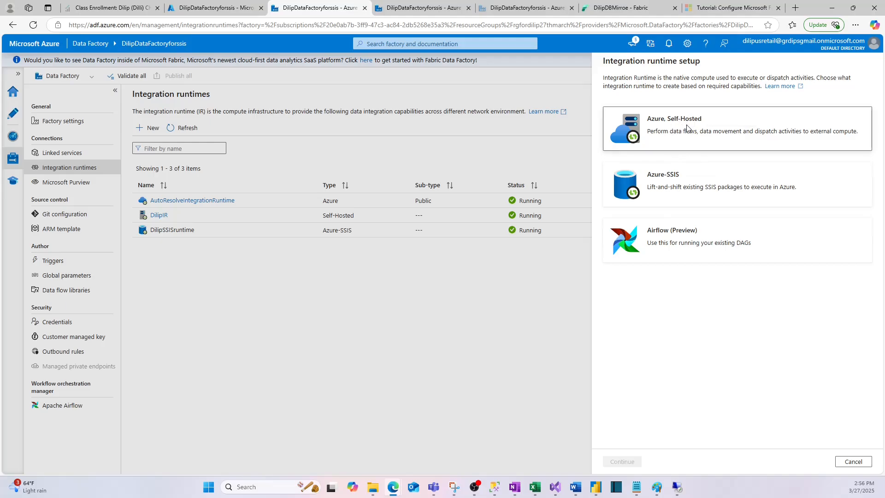
pyautogui.click(616, 463)
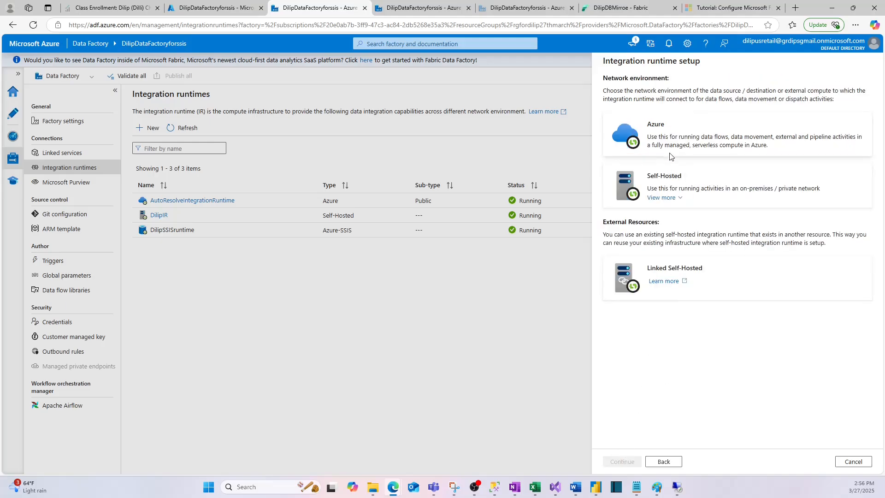
pyautogui.click(682, 184)
pyautogui.click(618, 462)
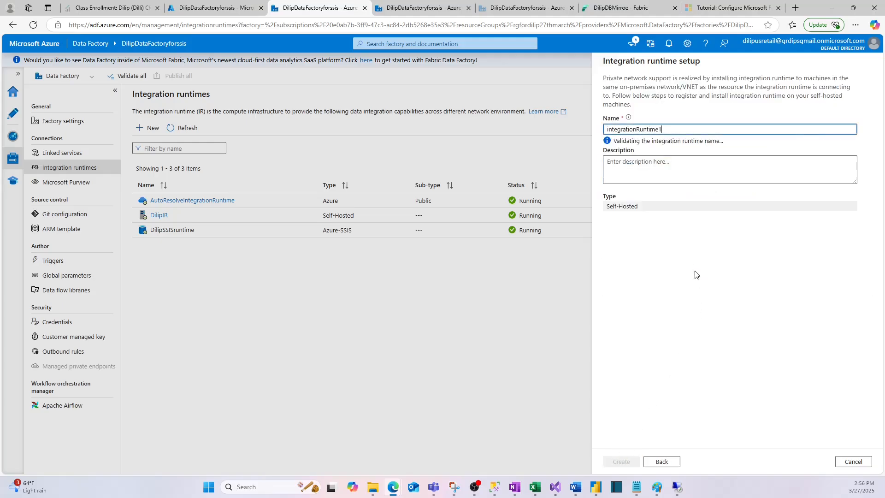
# - Name the self-hosted integration runtime mysoefhostedIT and create it
pyautogui.moveTo(673, 130); pyautogui.dragTo(599, 137)
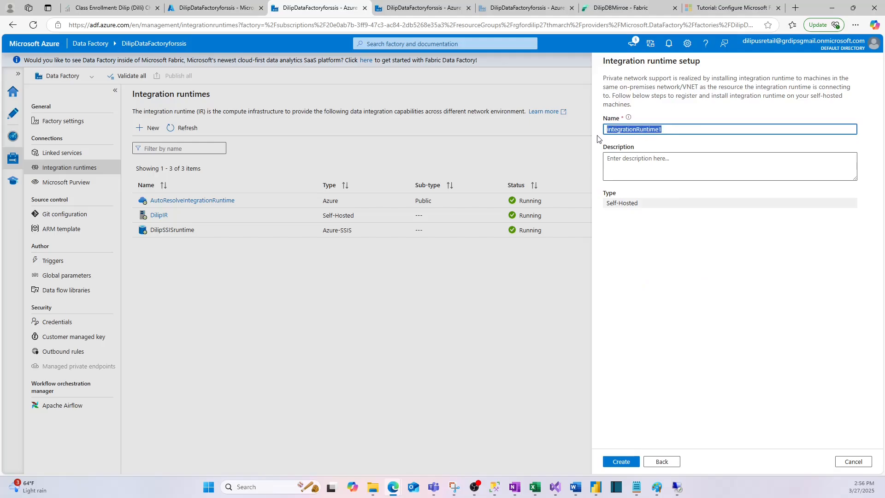
pyautogui.write('mY')
pyautogui.press('BackSpace')
pyautogui.write('ys')
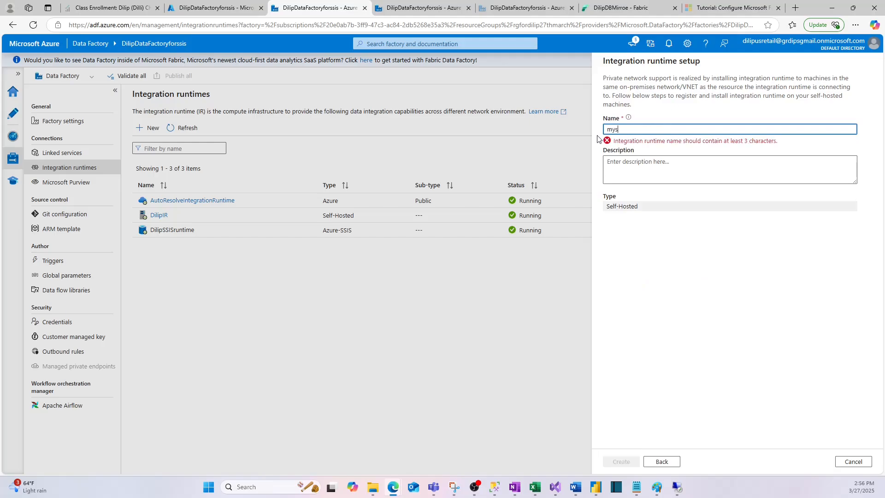
pyautogui.write('oefhosted')
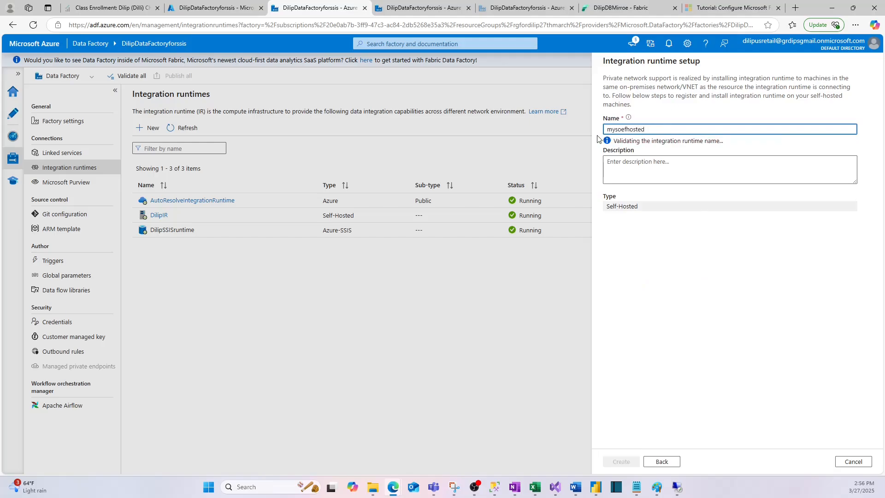
pyautogui.write('In')
pyautogui.press('BackSpace')
pyautogui.write('T')
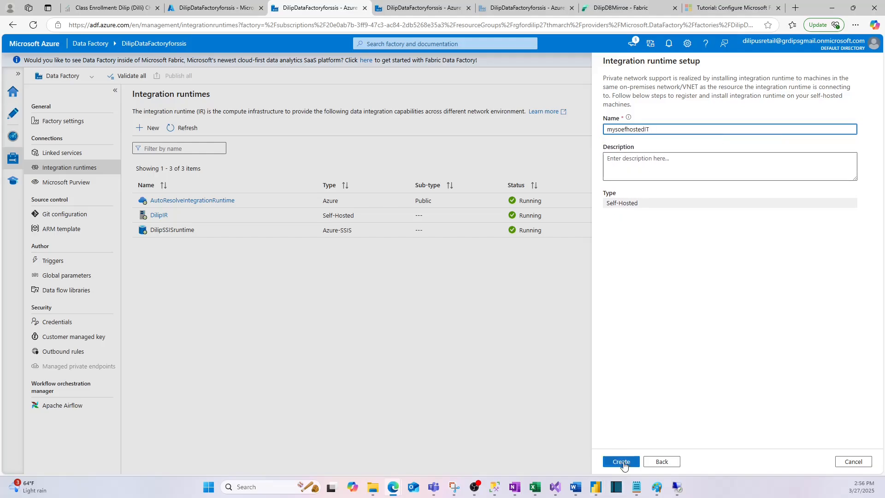
pyautogui.click(622, 462)
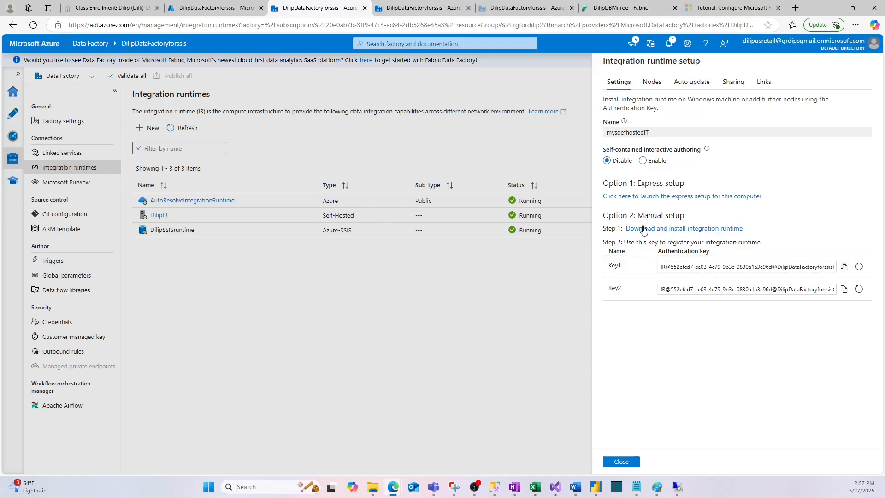
# - Open the integration runtime download page from the manual setup option and download IntegrationRuntime_5.50.9162.1.msi
pyautogui.click(671, 229)
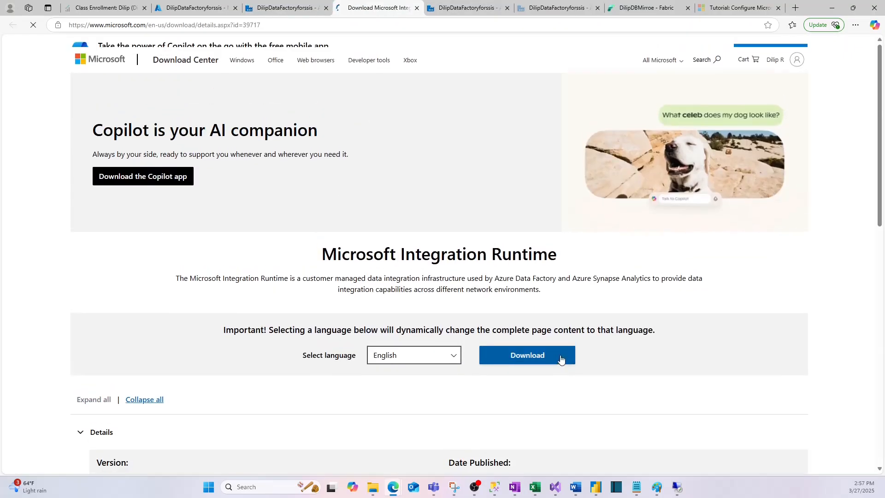
pyautogui.scroll(-1, 563, 360)
pyautogui.click(536, 297)
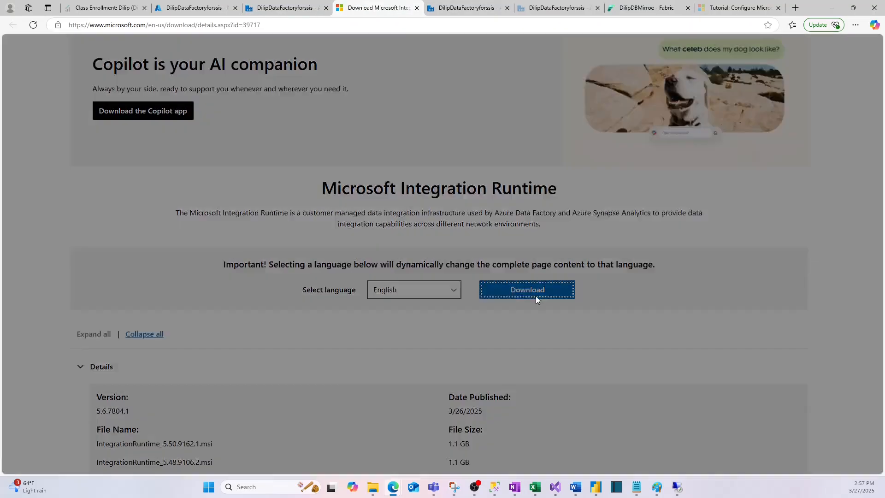
pyautogui.click(230, 157)
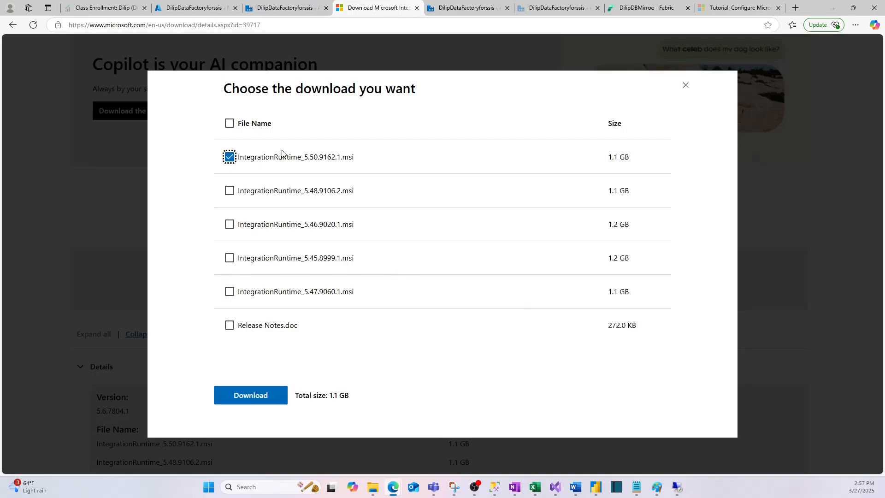
pyautogui.click(256, 401)
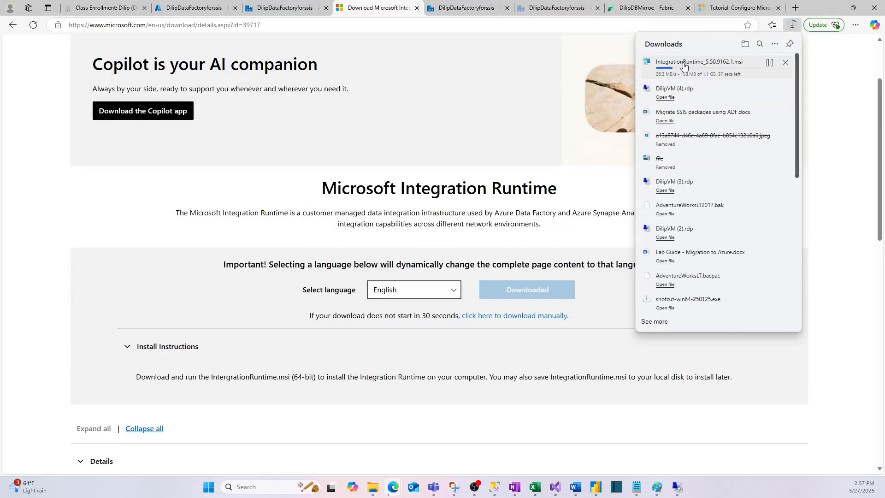
# - Return to the integration runtime setup in Data Factory, copy the Key1 authentication key, and close the setup
pyautogui.click(284, 13)
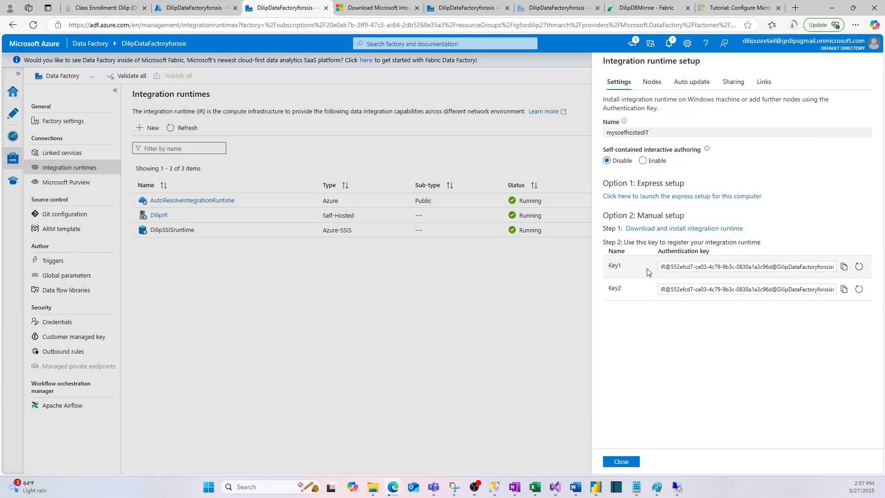
pyautogui.click(844, 267)
pyautogui.click(844, 267)
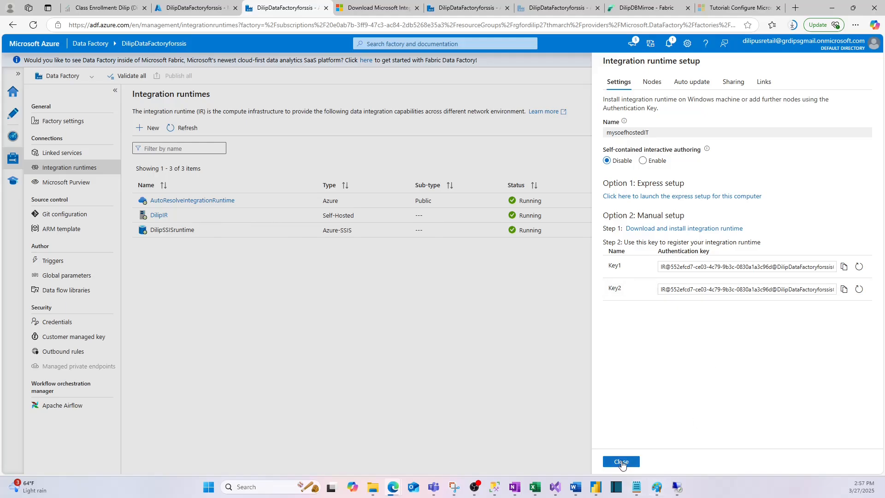
pyautogui.click(621, 462)
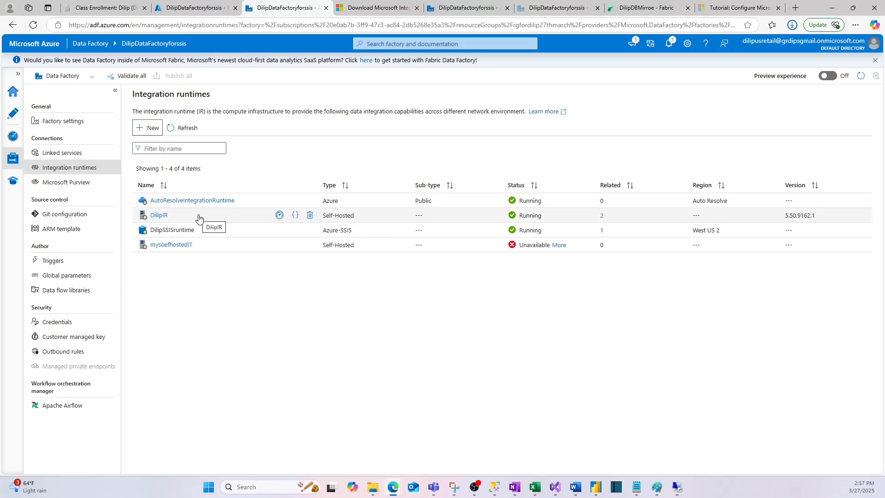
# - Switch to Paint and outline the steps for creating linked services for Azure File Share and the On-Prem File System
pyautogui.click(656, 486)
pyautogui.click(438, 402)
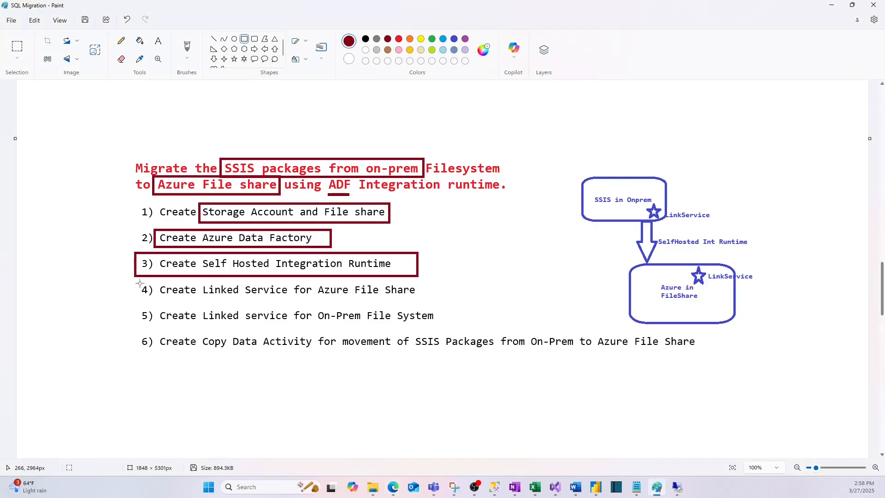
pyautogui.moveTo(134, 280); pyautogui.dragTo(287, 306)
pyautogui.moveTo(410, 306); pyautogui.dragTo(424, 303)
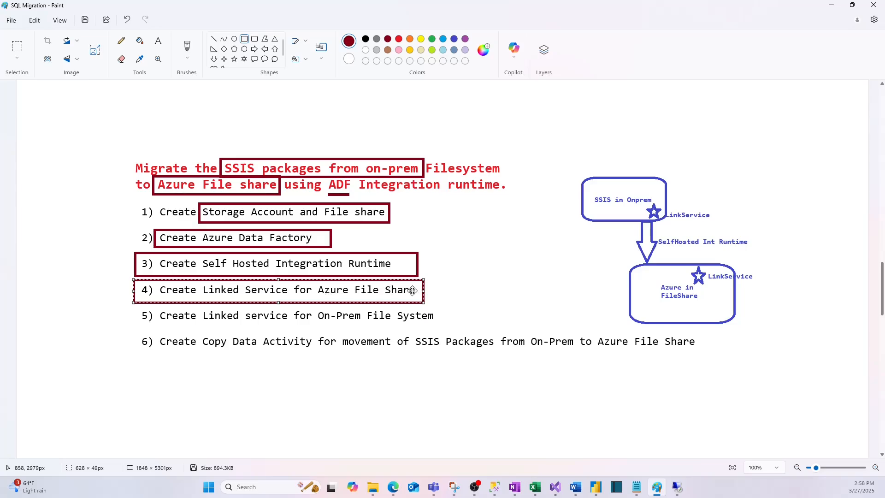
pyautogui.click(134, 316)
pyautogui.moveTo(139, 302); pyautogui.dragTo(443, 328)
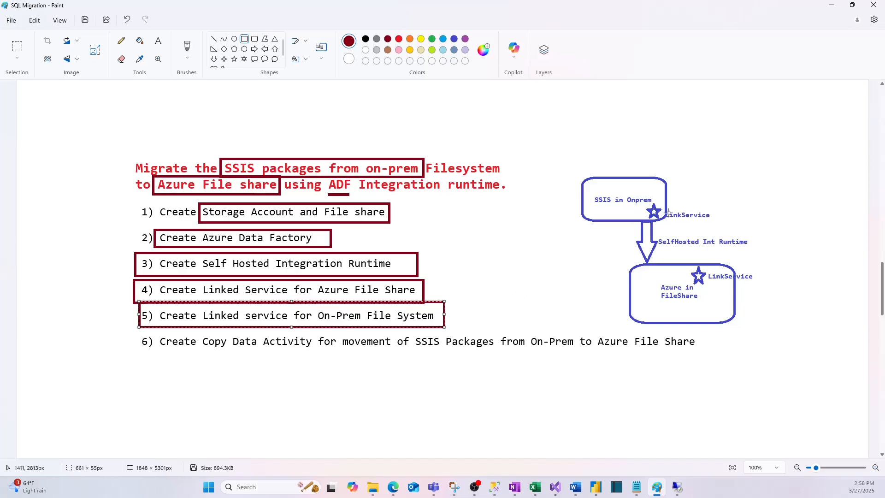
# - Return to Data Factory Studio in the browser and start a new linked service from the linked services management page
pyautogui.hotkey('alt', 'Tab')
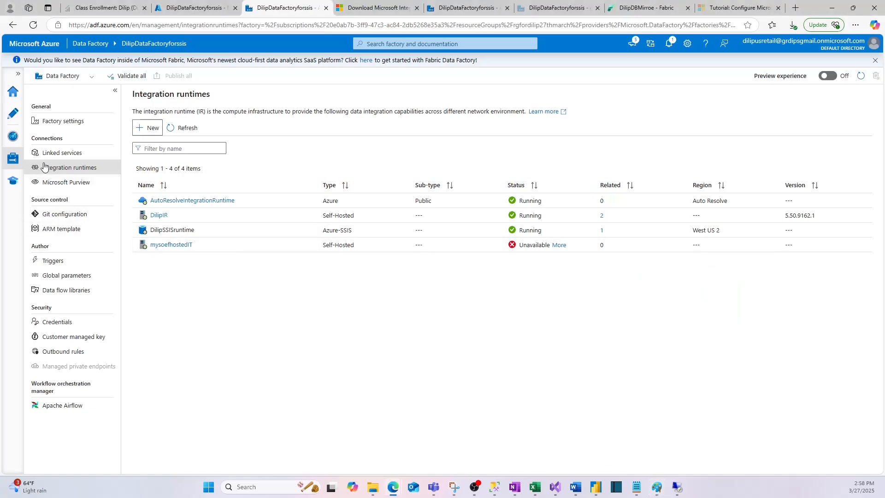
pyautogui.click(11, 161)
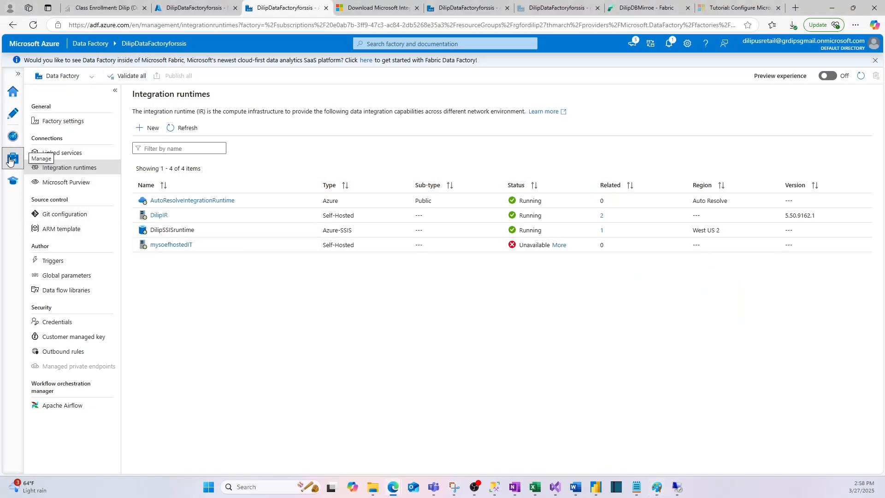
pyautogui.click(60, 156)
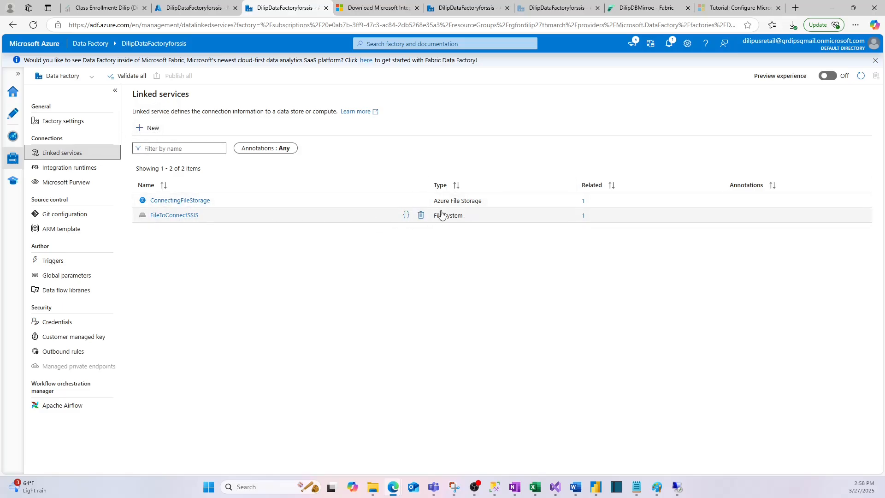
pyautogui.click(151, 130)
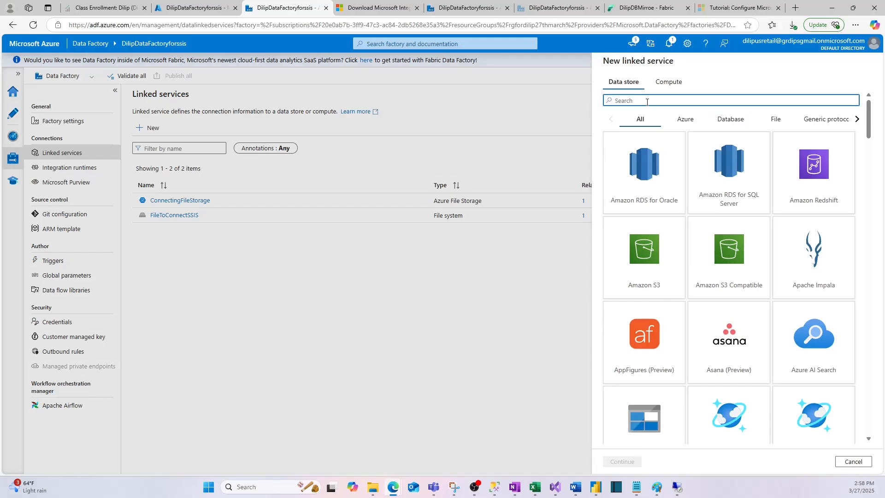
pyautogui.hotkey('alt', 'Tab')
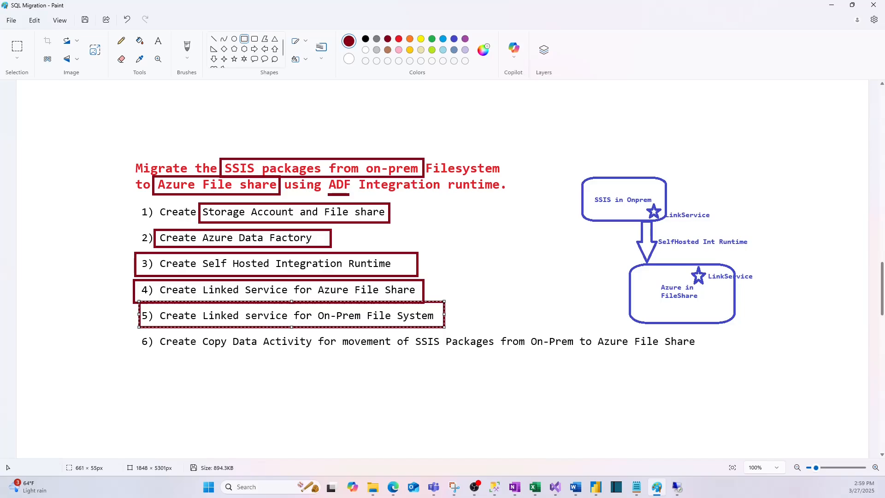
pyautogui.hotkey('alt', 'Tab')
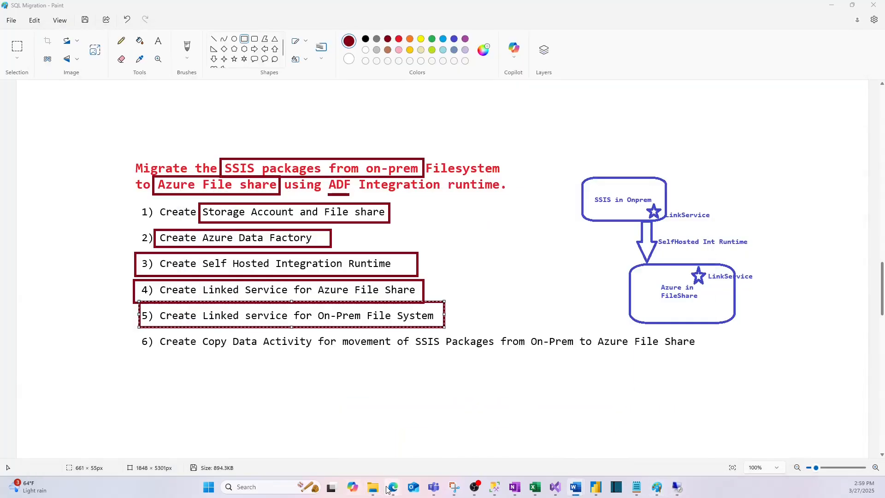
pyautogui.moveTo(393, 487)
pyautogui.click(381, 438)
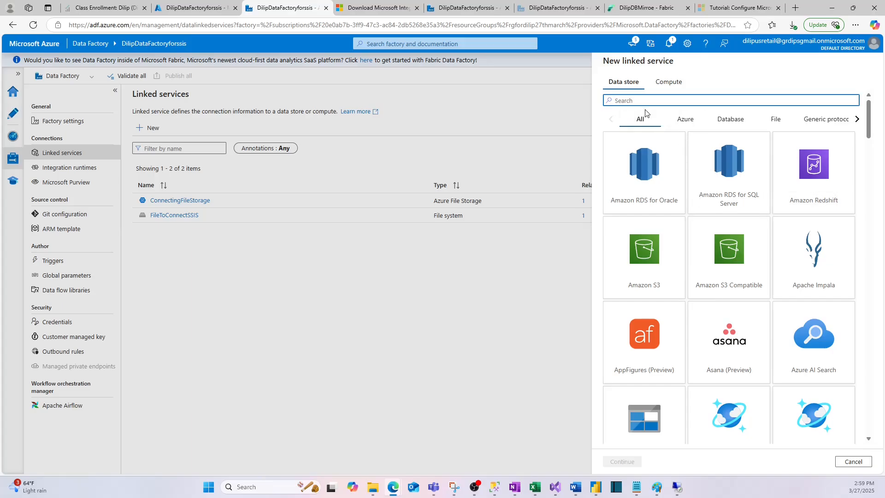
# - Search the data stores for "file", check the source folder in the remote desktop session, and continue with the File system type
pyautogui.write('file')
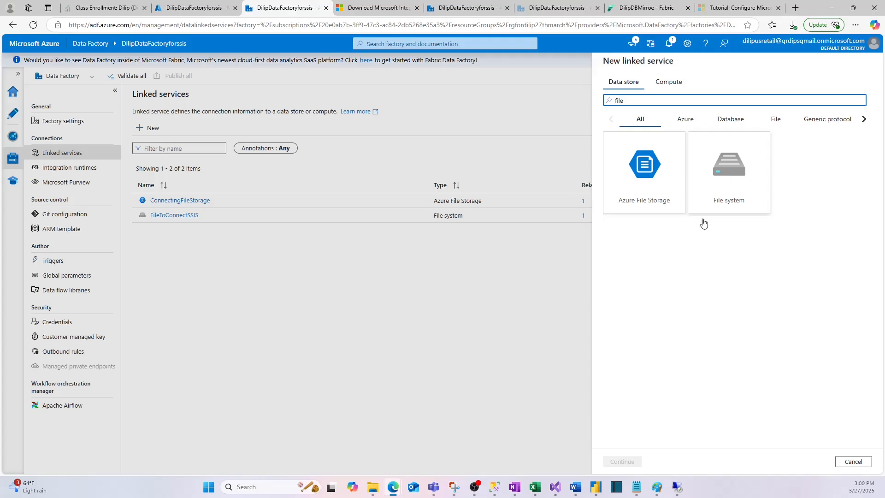
pyautogui.click(677, 486)
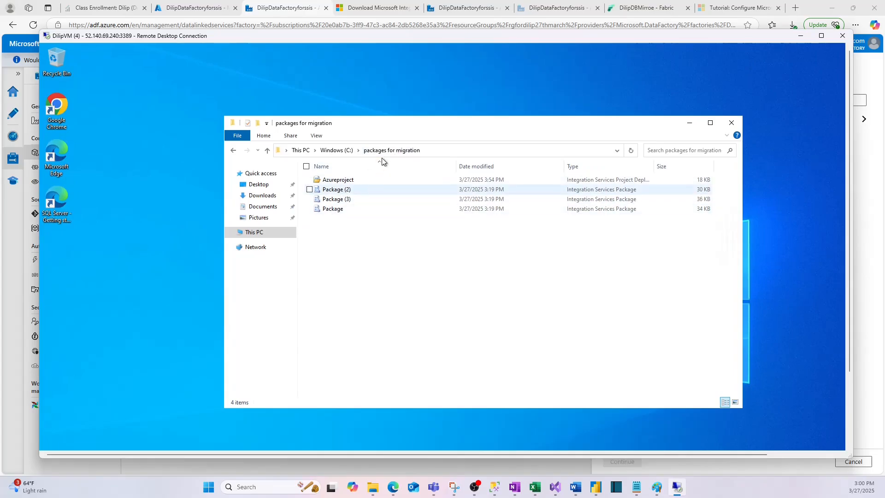
pyautogui.click(801, 37)
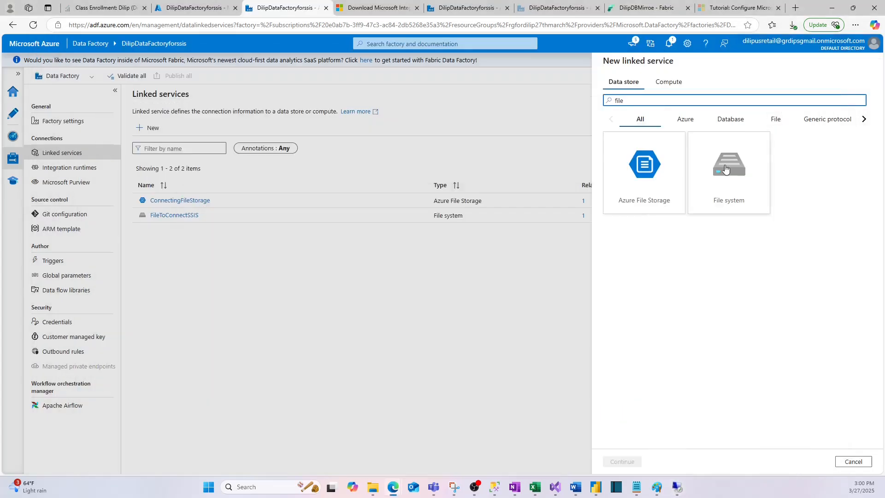
pyautogui.click(727, 171)
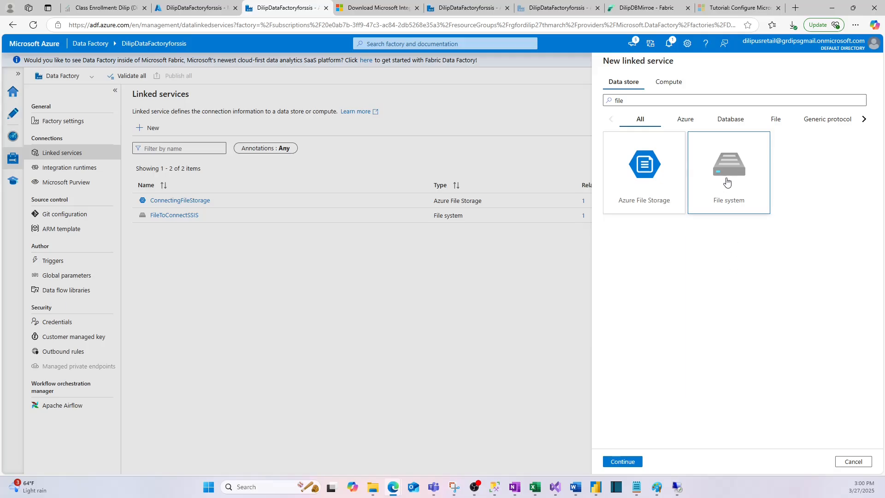
pyautogui.click(623, 462)
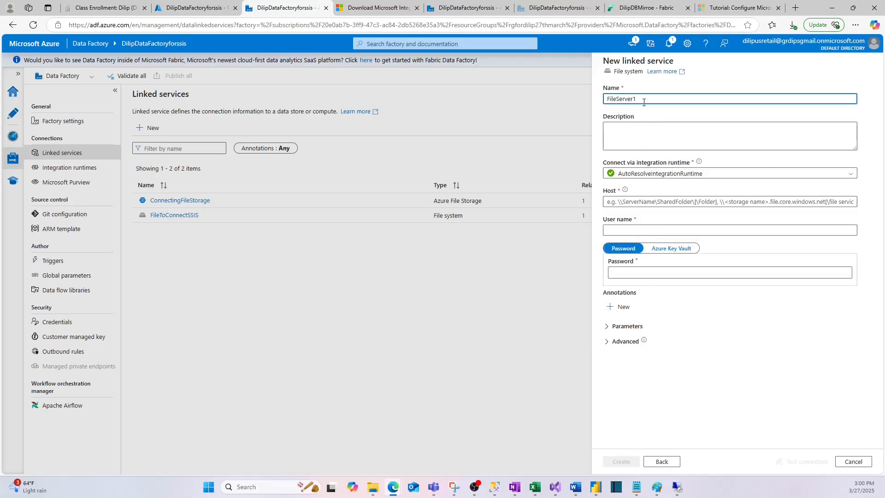
# - Connect the FileServer1 linked service via the DilipIR integration runtime
pyautogui.moveTo(642, 97); pyautogui.dragTo(571, 102)
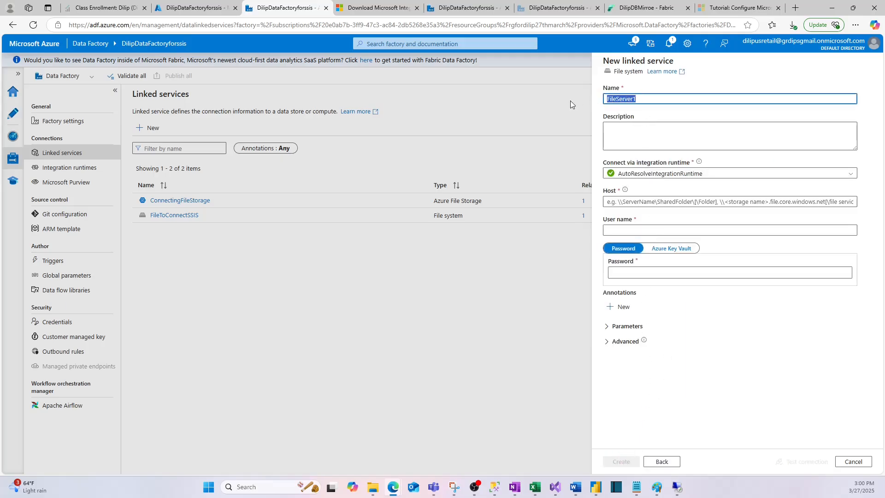
pyautogui.click(660, 174)
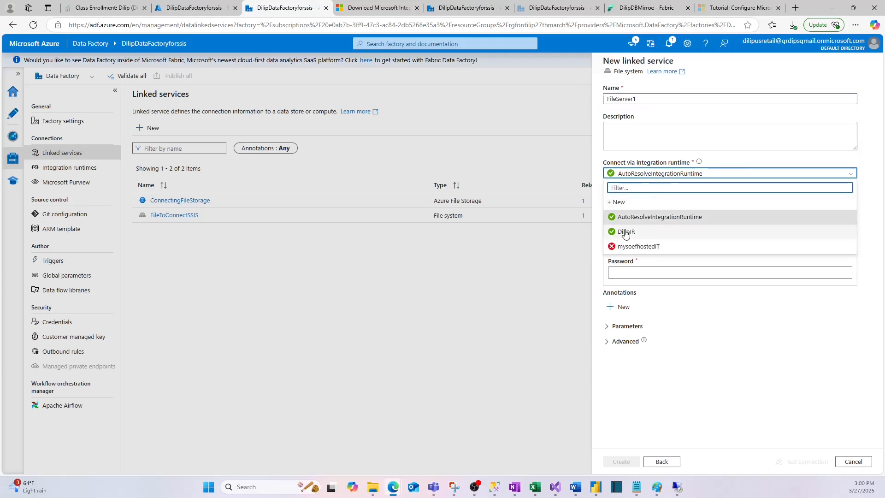
pyautogui.click(626, 231)
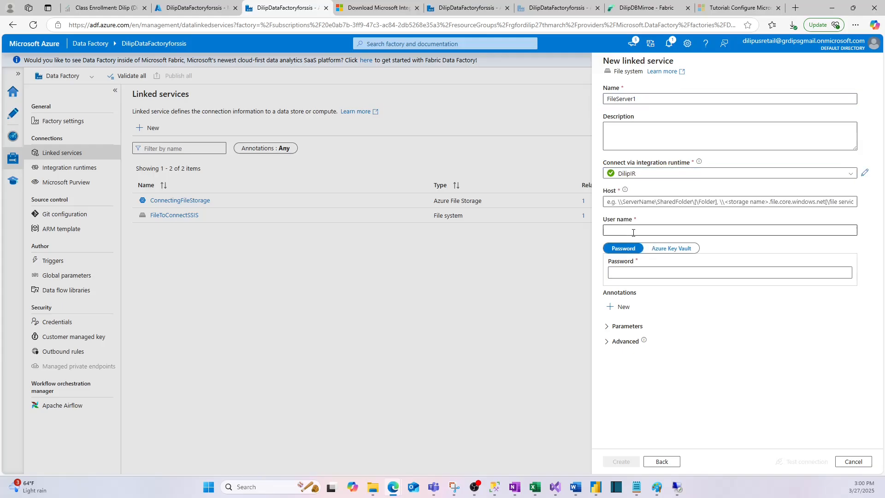
# - Copy the path C:\packages for migration from the remote desktop session and paste it as the linked service's host
pyautogui.click(662, 201)
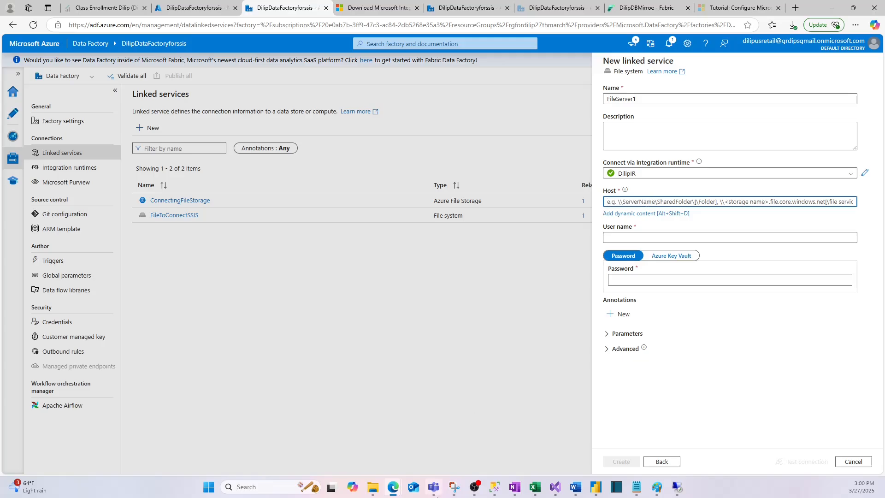
pyautogui.click(677, 486)
pyautogui.click(440, 149)
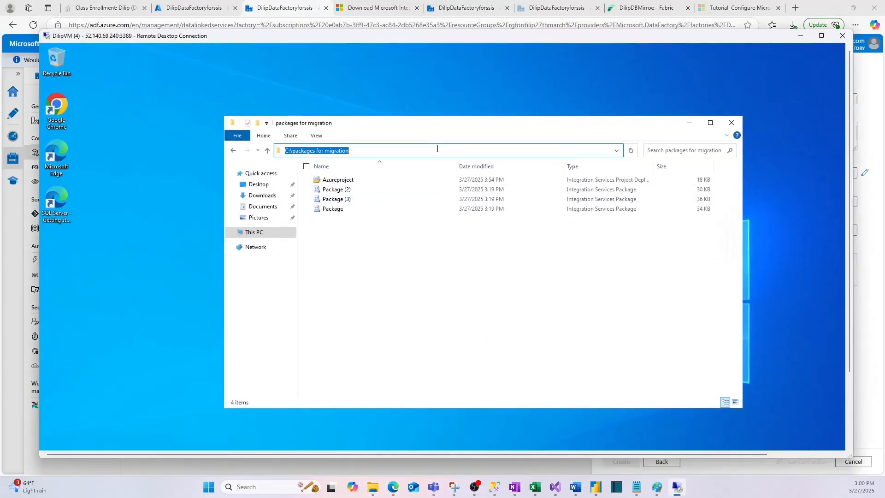
pyautogui.rightClick(338, 158)
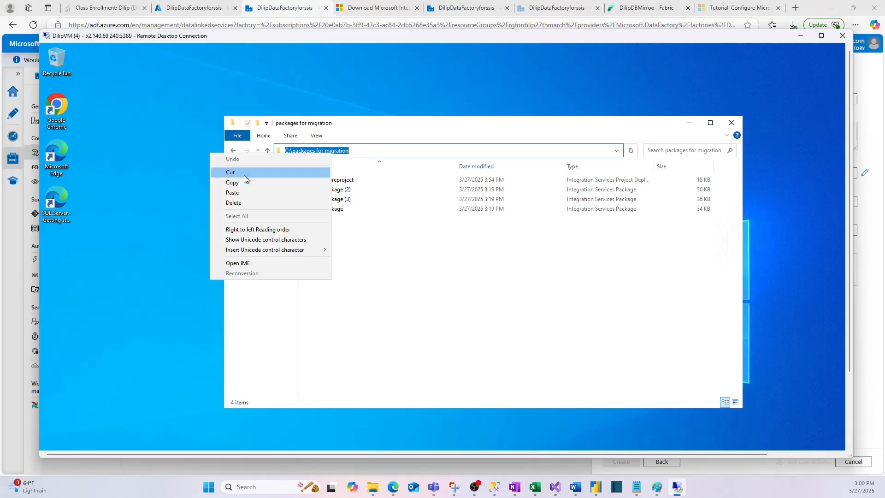
pyautogui.click(243, 184)
pyautogui.click(275, 13)
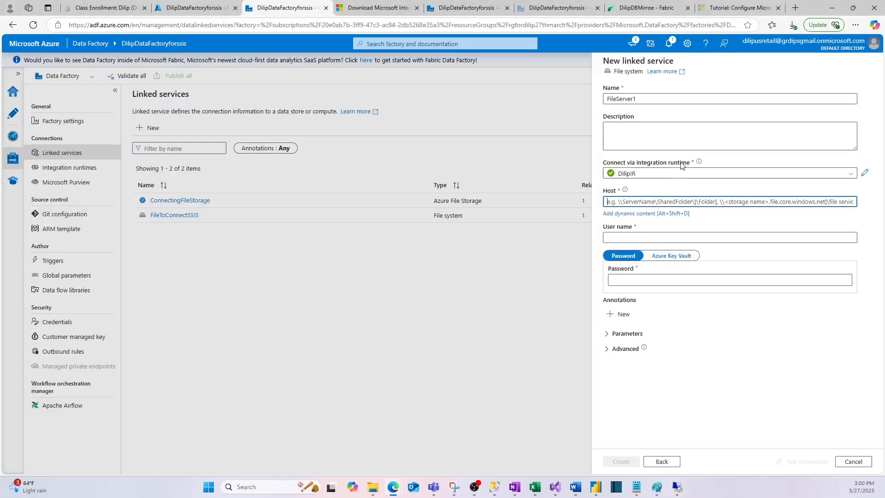
pyautogui.rightClick(643, 204)
pyautogui.click(664, 290)
# - Check the source folder in the remote desktop session, and open the DilipVM virtual machine's page in the Azure portal
pyautogui.click(638, 238)
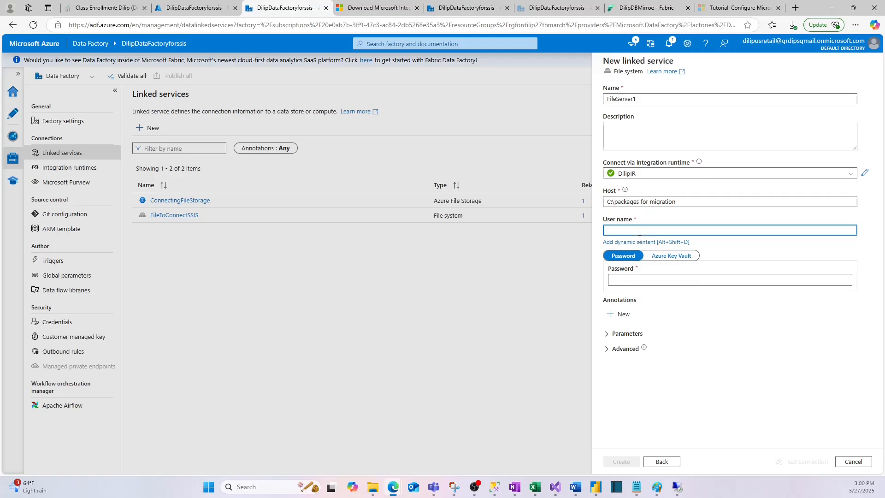
pyautogui.click(675, 486)
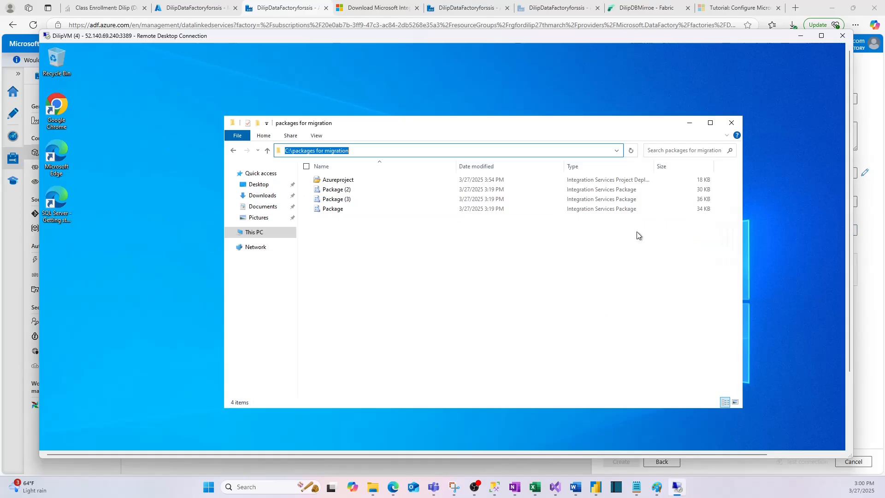
pyautogui.click(482, 273)
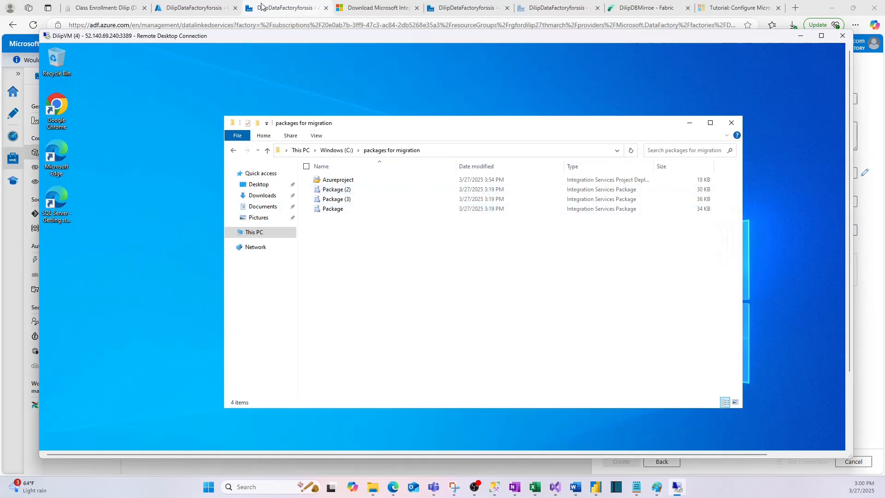
pyautogui.click(184, 8)
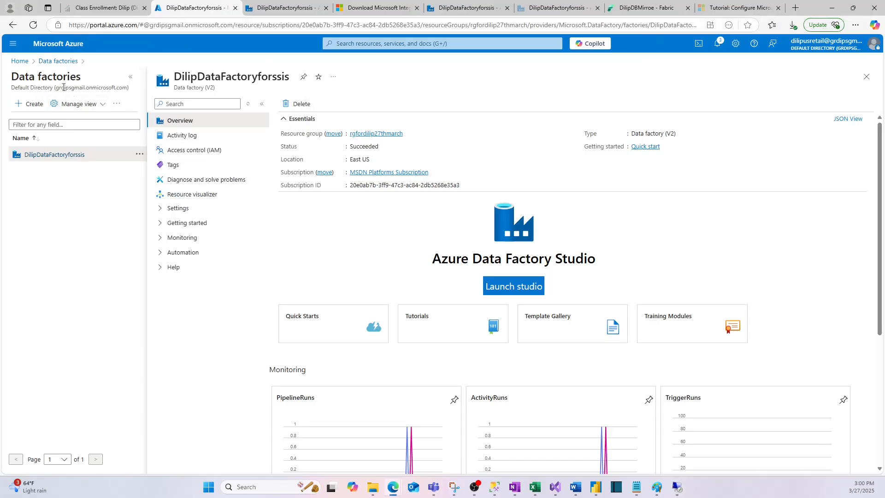
pyautogui.click(20, 61)
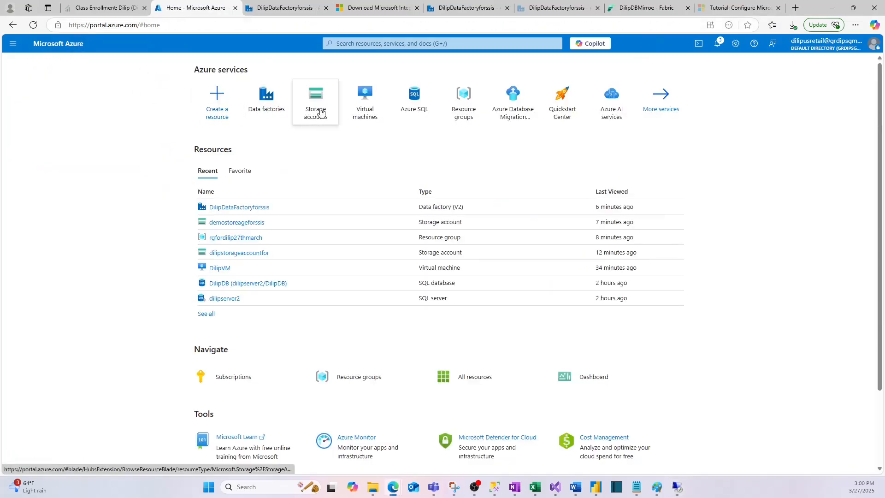
pyautogui.click(364, 102)
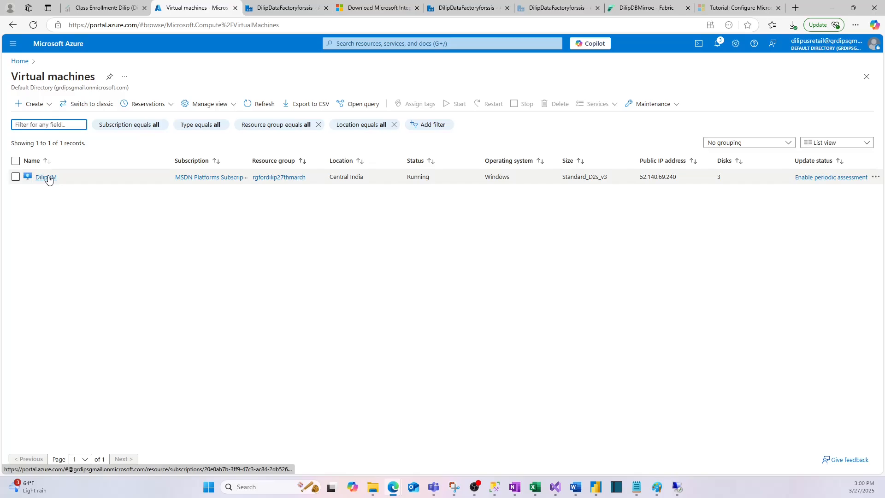
pyautogui.click(47, 178)
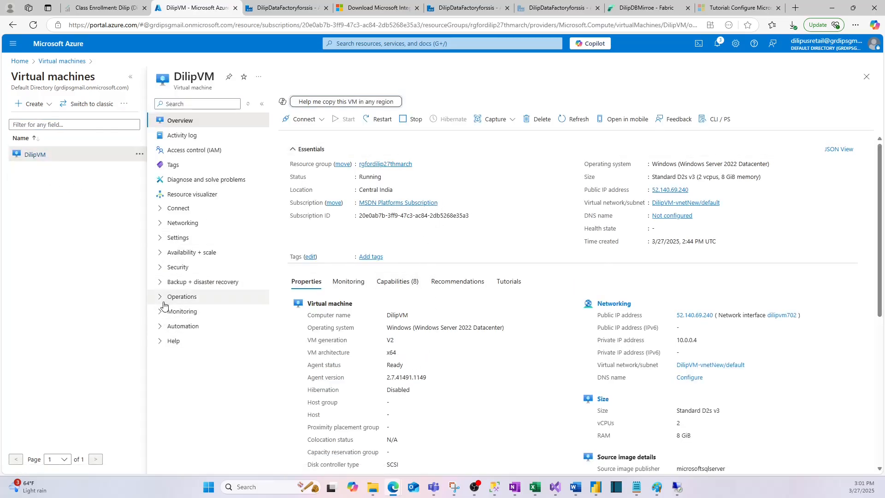
# - Open the virtual machine's Reset password page and copy the administrator user name from it
pyautogui.click(162, 267)
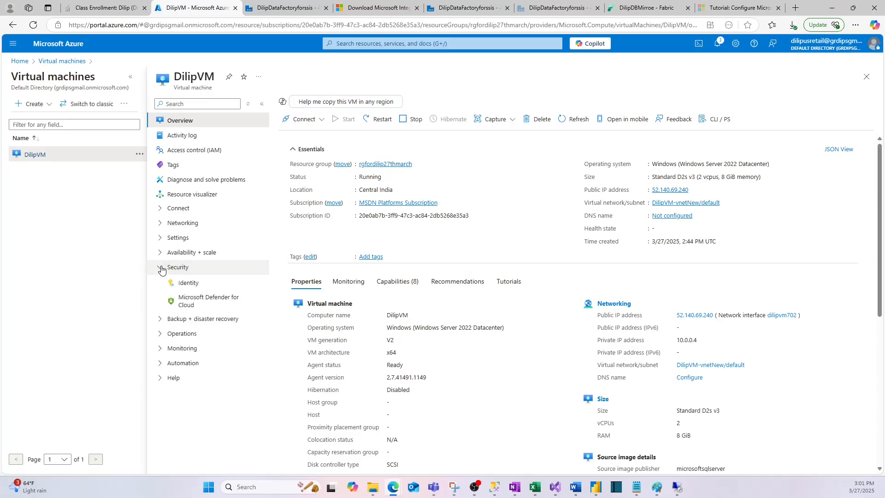
pyautogui.click(162, 238)
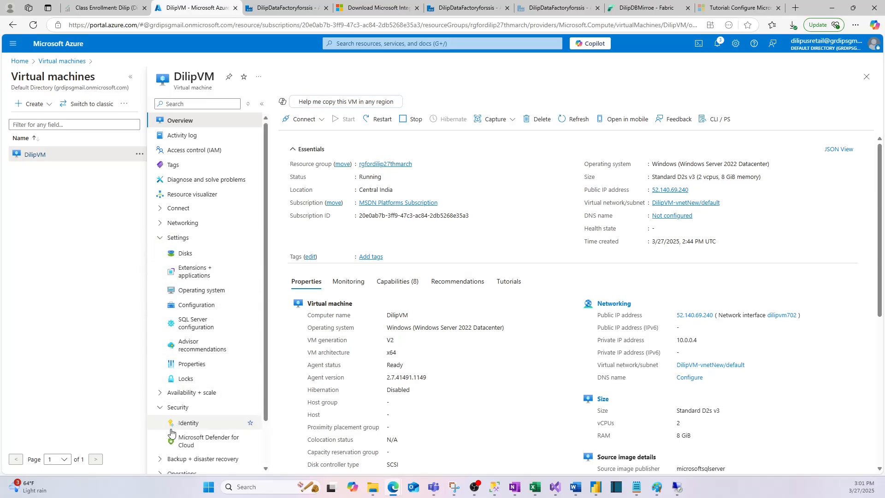
pyautogui.scroll(-2, 178, 401)
pyautogui.click(170, 466)
pyautogui.scroll(-3, 184, 396)
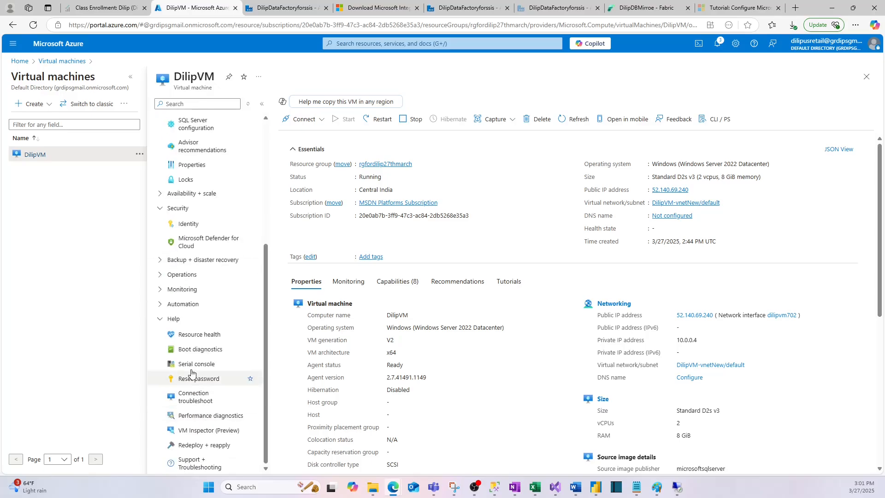
pyautogui.click(213, 378)
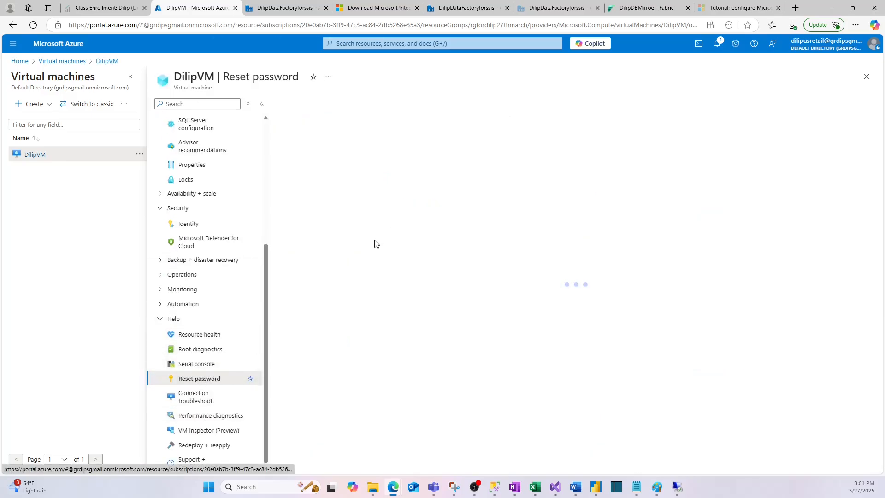
pyautogui.doubleClick(295, 192)
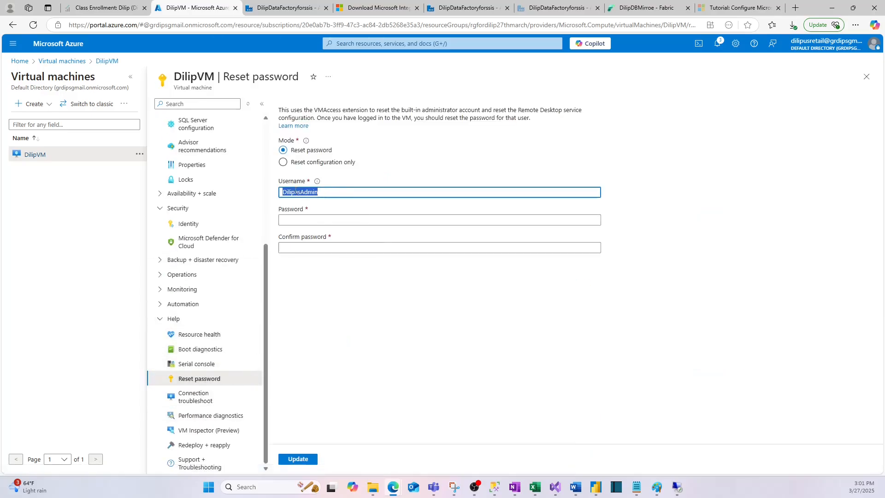
pyautogui.rightClick(295, 192)
pyautogui.click(332, 247)
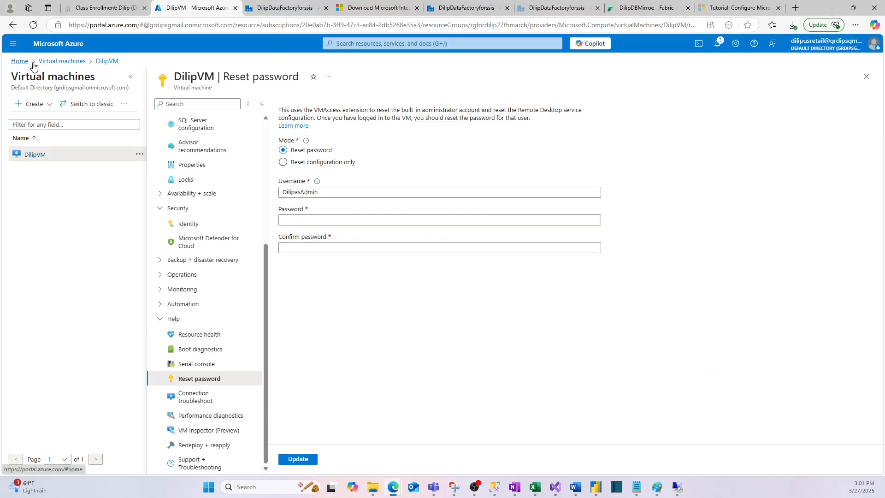
# - Return to the FileServer1 linked service form in Data Factory Studio, paste the copied user name and enter the account password
pyautogui.click(286, 8)
pyautogui.click(618, 229)
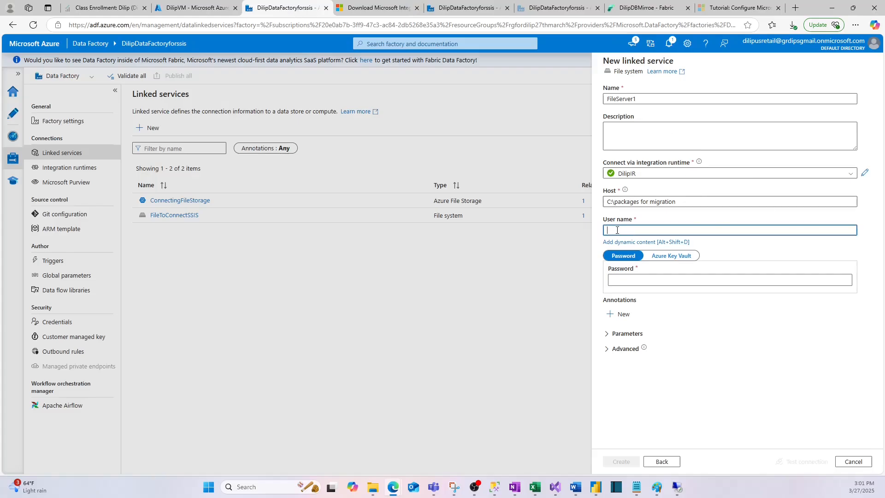
pyautogui.hotkey('ctrl', 'v')
pyautogui.click(626, 279)
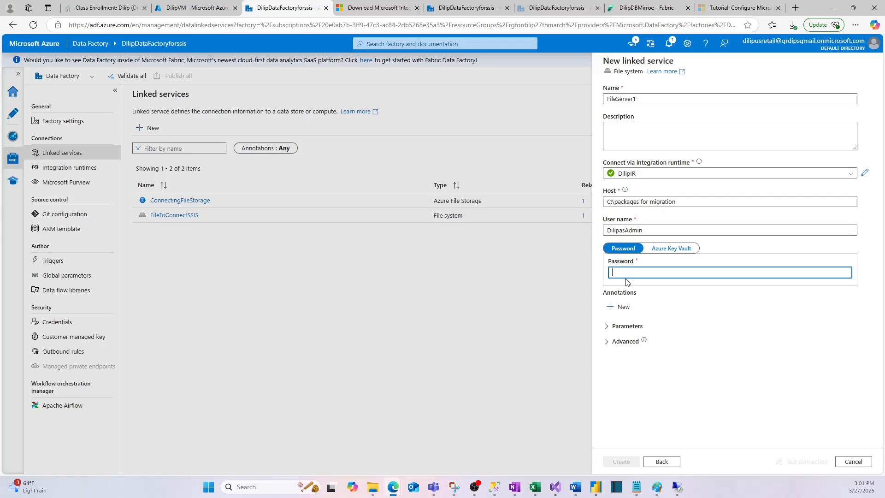
pyautogui.write('•••')
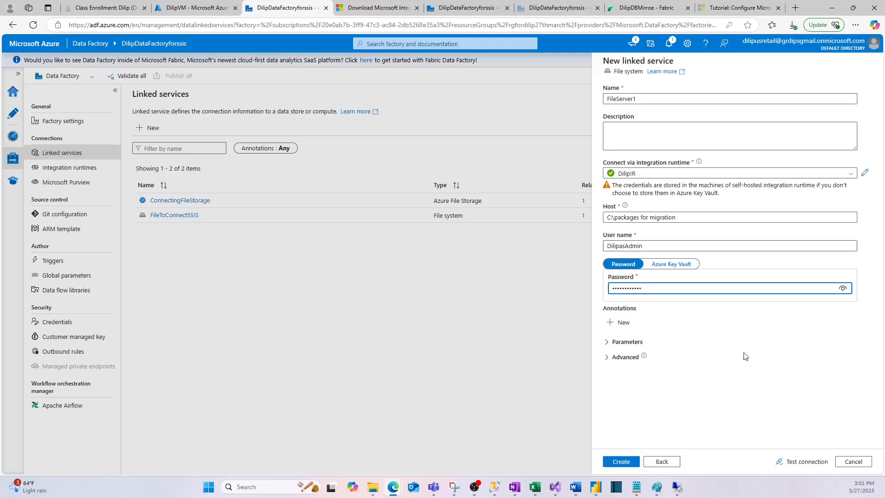
# - Test the FileServer1 connection, create the linked service and dismiss the browser's offer to save the password
pyautogui.click(810, 463)
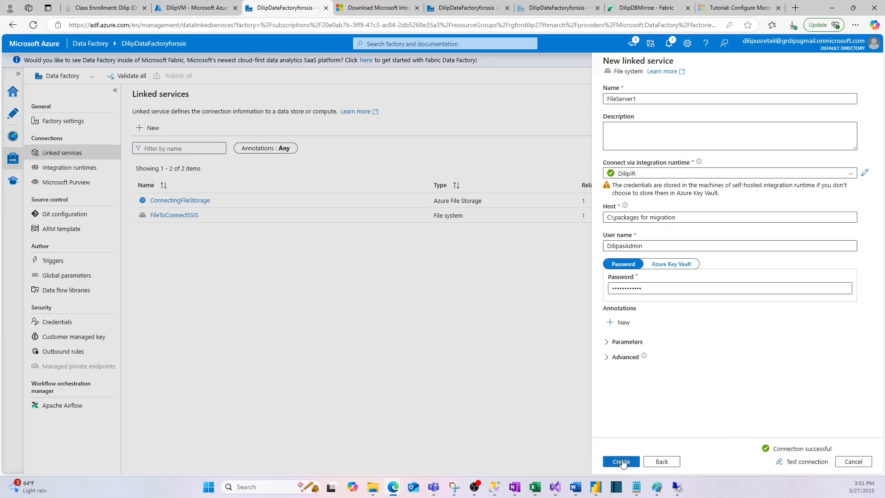
pyautogui.click(621, 461)
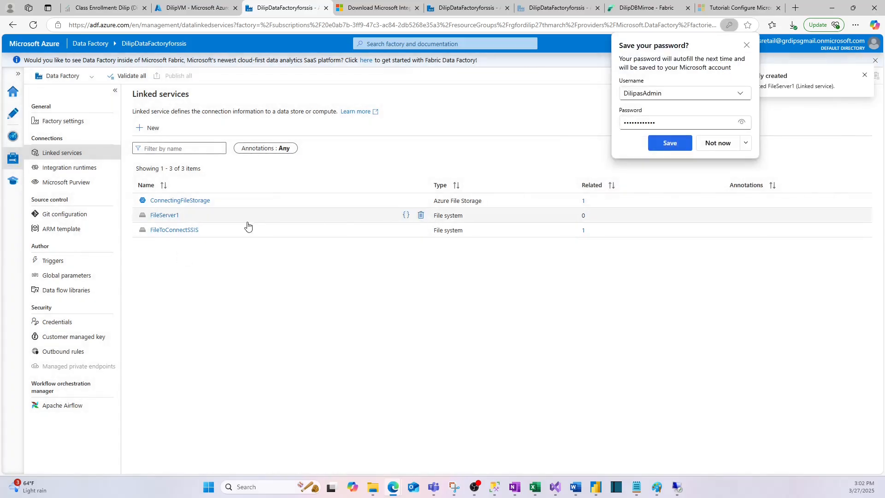
pyautogui.click(746, 45)
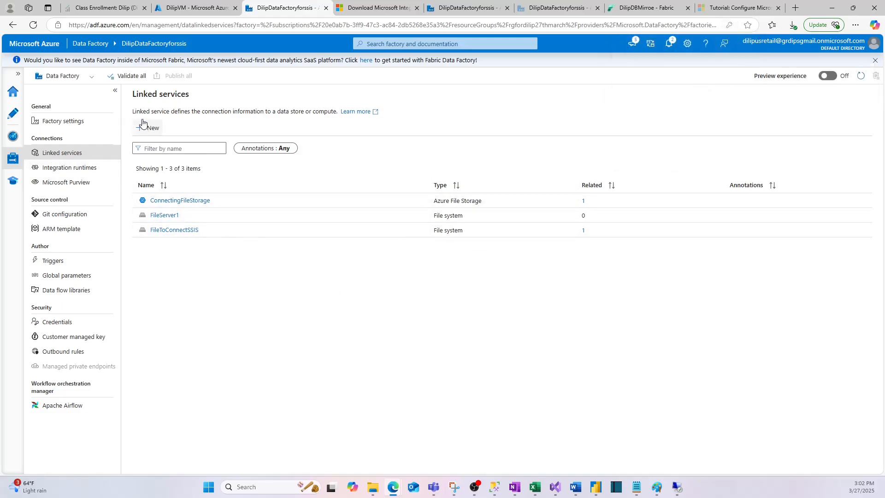
# - Start a new linked service of the Azure File Storage type, searching for "file", and connect it via the DilipIR integration runtime
pyautogui.click(153, 133)
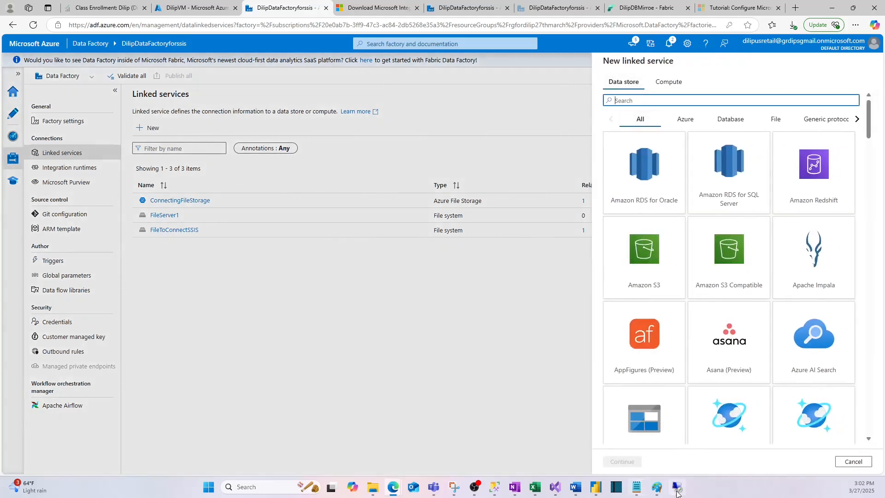
pyautogui.click(656, 486)
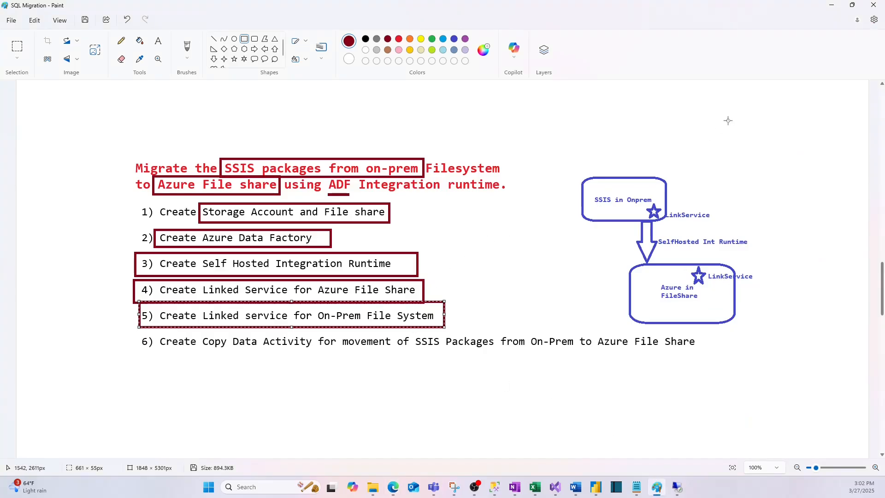
pyautogui.click(831, 6)
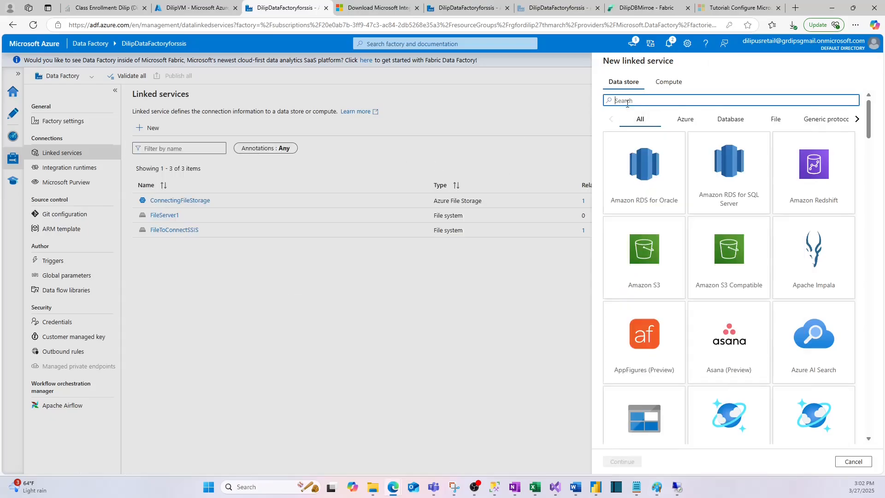
pyautogui.write('file')
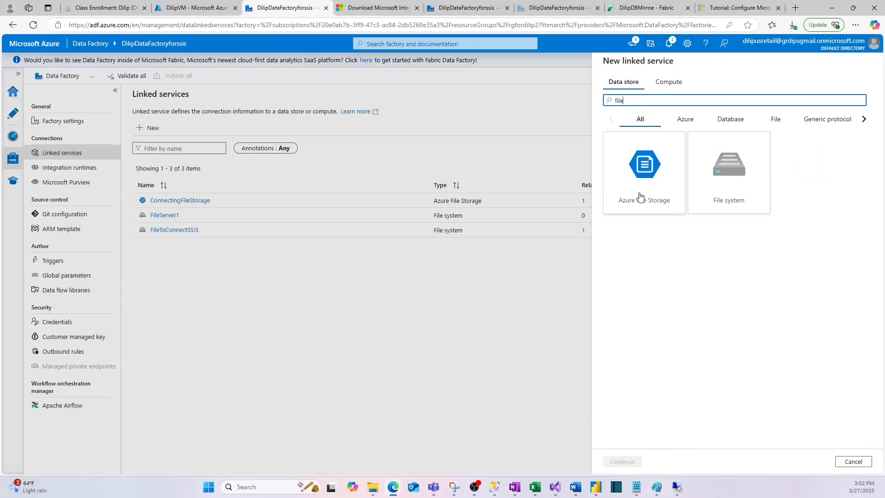
pyautogui.click(643, 197)
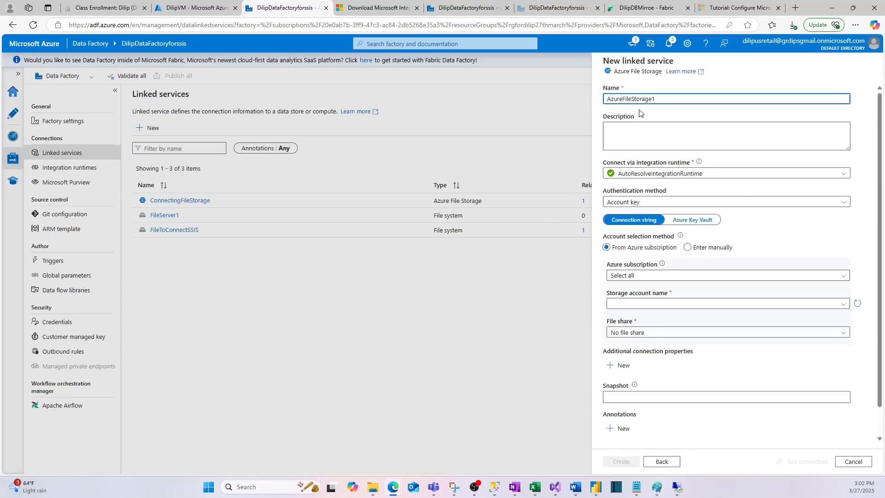
pyautogui.click(659, 174)
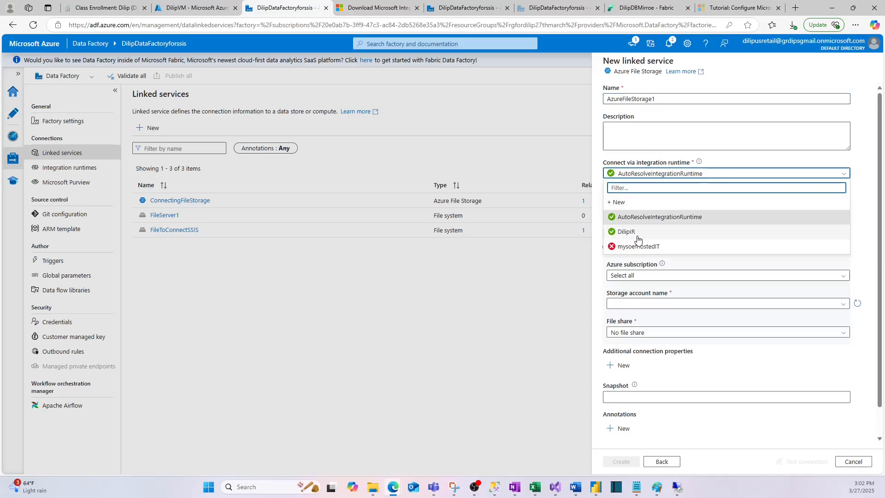
pyautogui.click(645, 231)
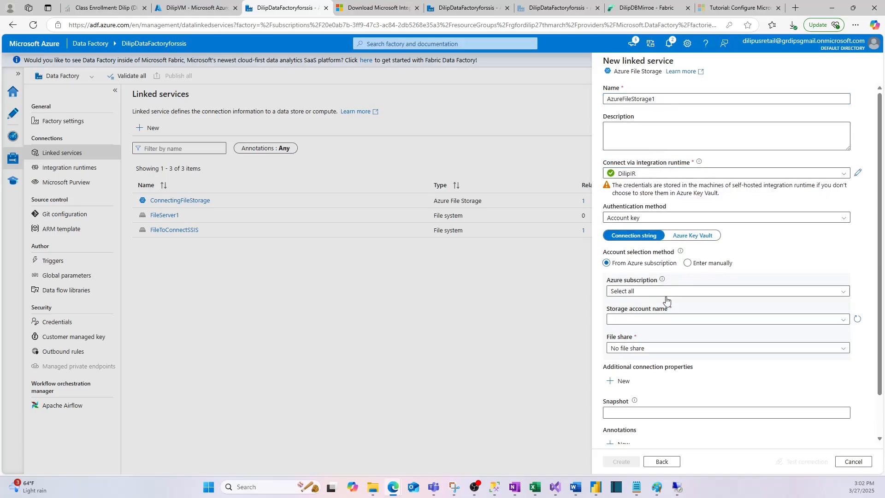
# - Select the MSDN Platforms Subscription, storage account demostoreageforssis and file share ssispackagefiles, and create the linked service
pyautogui.click(632, 291)
pyautogui.click(640, 316)
pyautogui.click(640, 318)
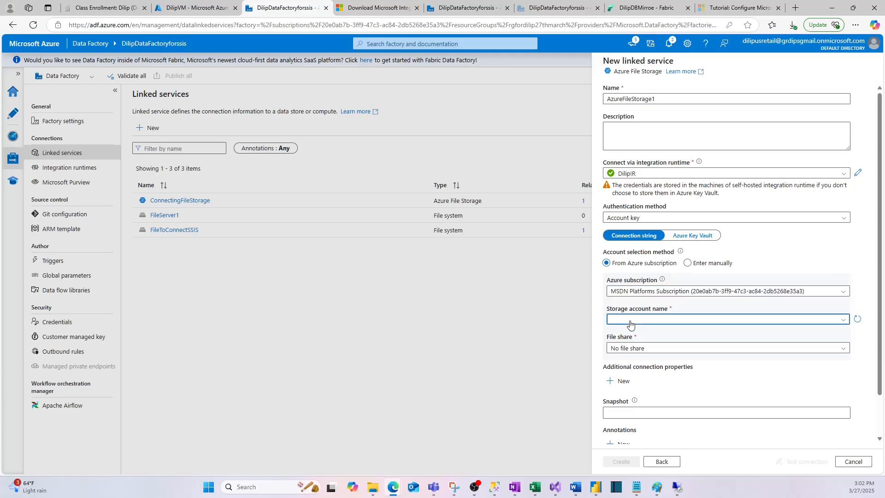
pyautogui.click(646, 333)
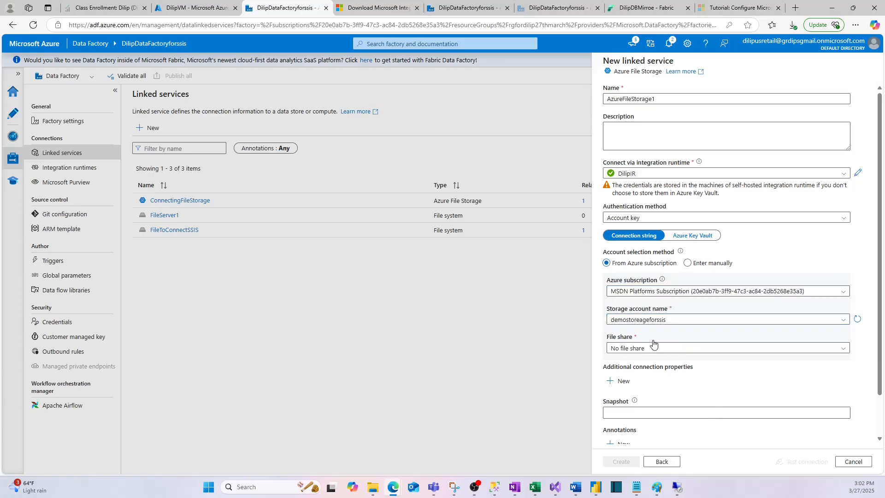
pyautogui.click(635, 349)
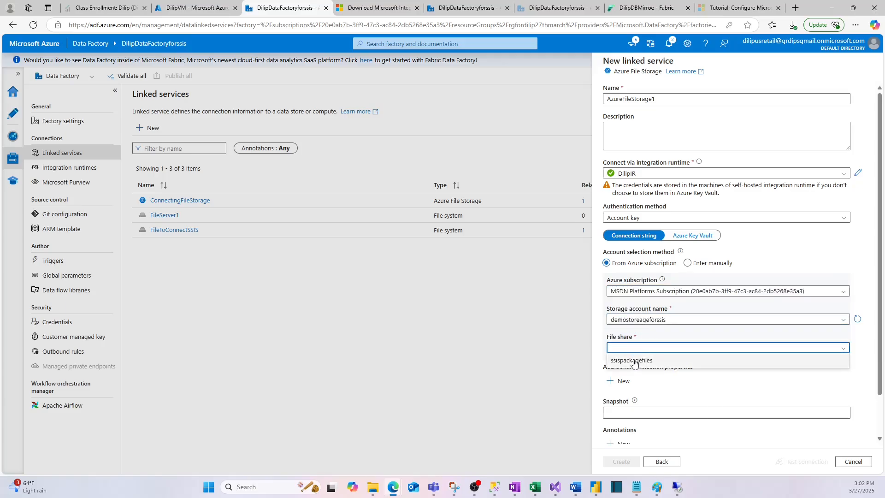
pyautogui.click(636, 360)
pyautogui.scroll(-1, 646, 428)
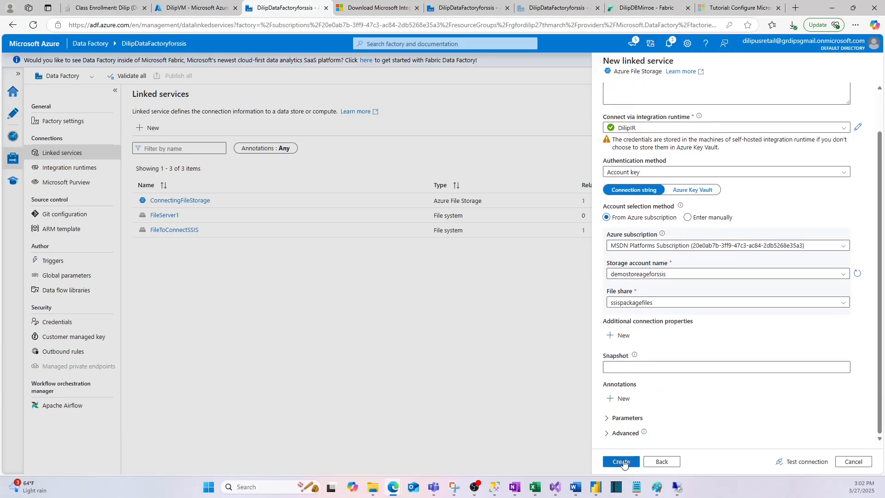
pyautogui.click(618, 462)
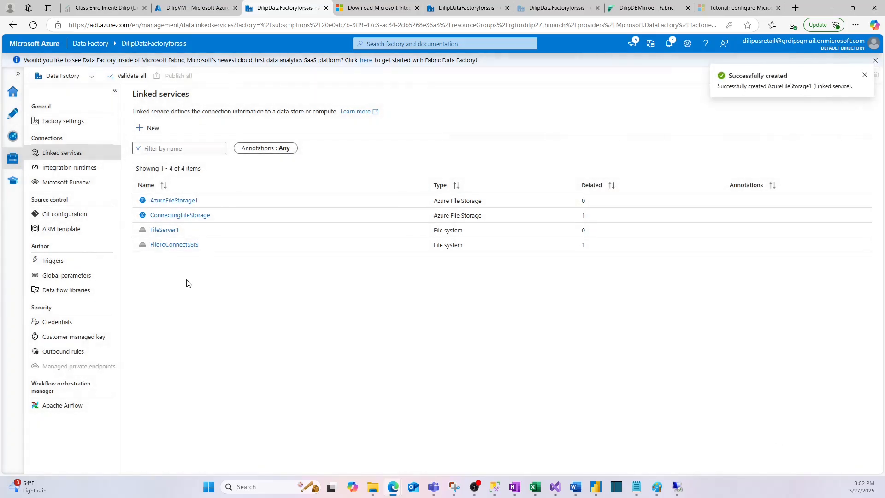
# - Underline item 6 about the Copy Data activity in the Paint plan, and open the authoring workspace in Data Factory Studio
pyautogui.click(657, 487)
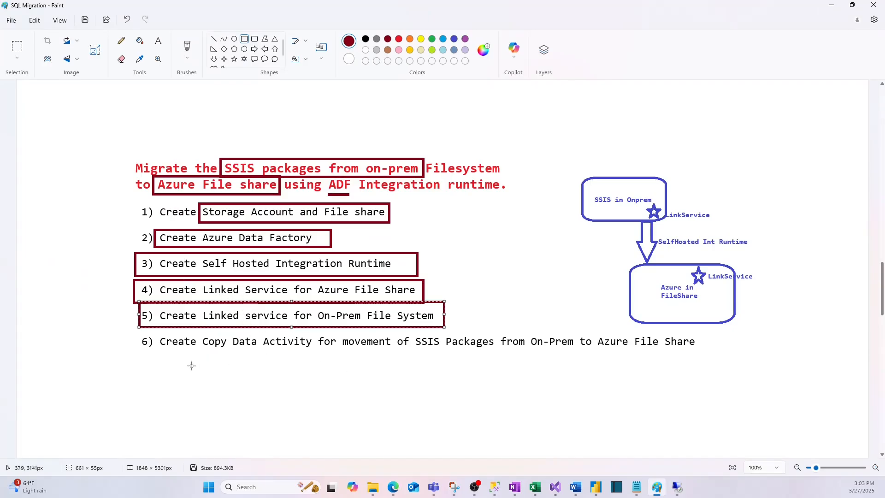
pyautogui.moveTo(164, 358); pyautogui.dragTo(681, 360)
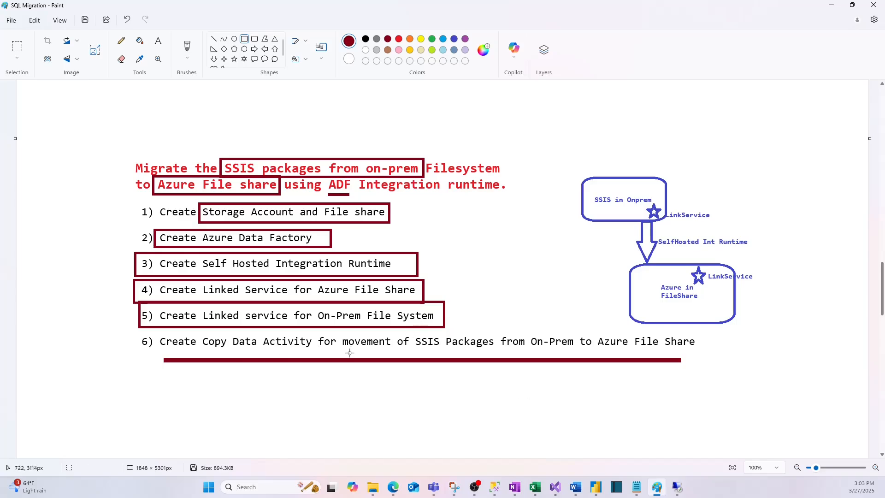
pyautogui.click(833, 6)
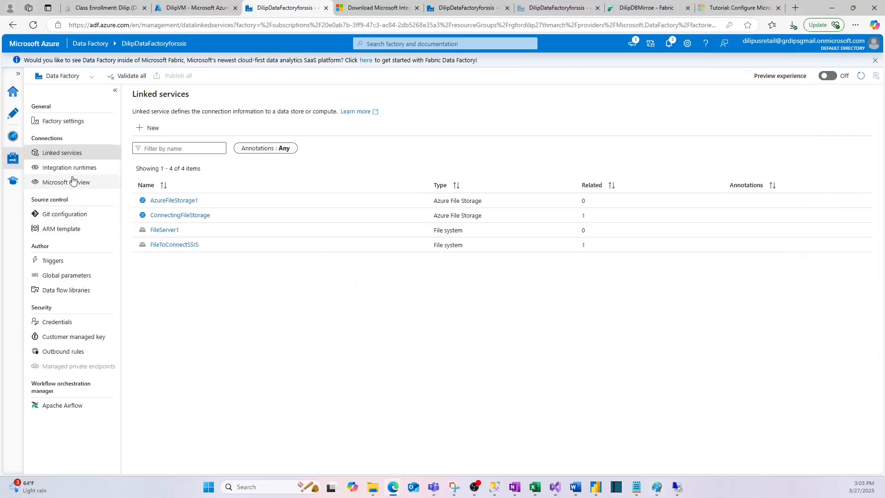
pyautogui.click(14, 118)
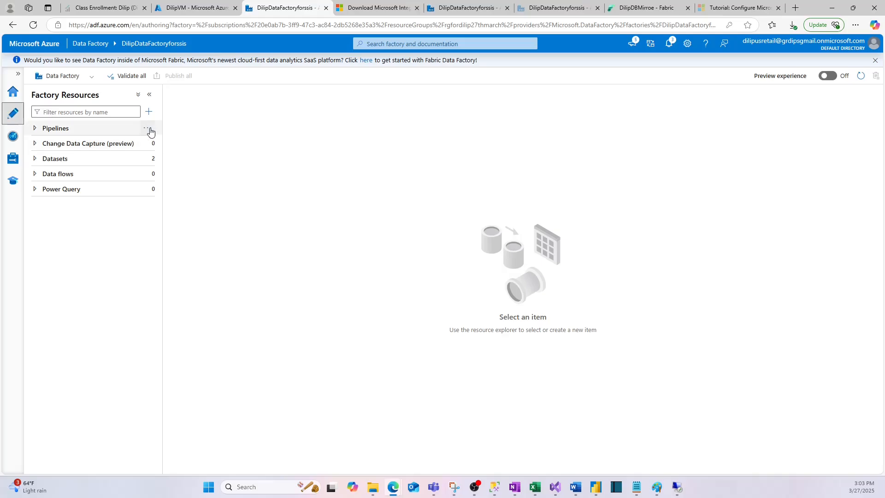
# - Create a new pipeline and name it CopySSISpackgefromOnpremtoaz
pyautogui.click(149, 112)
pyautogui.moveTo(193, 125)
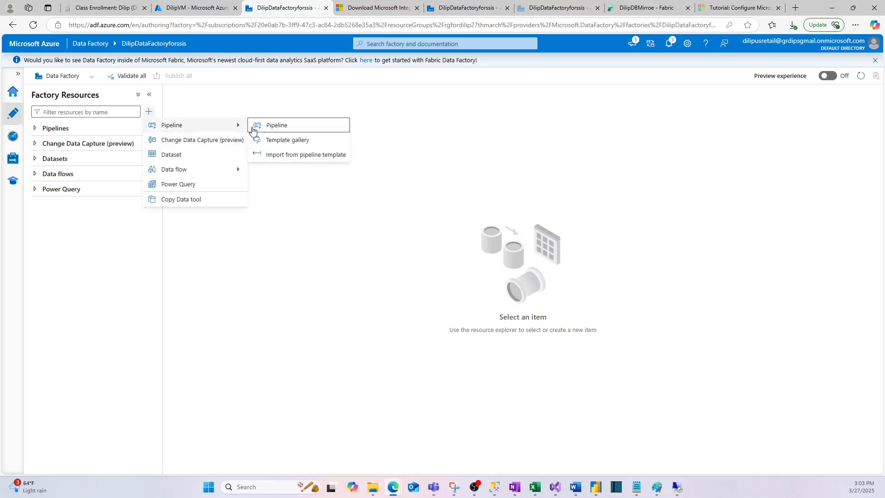
pyautogui.click(267, 126)
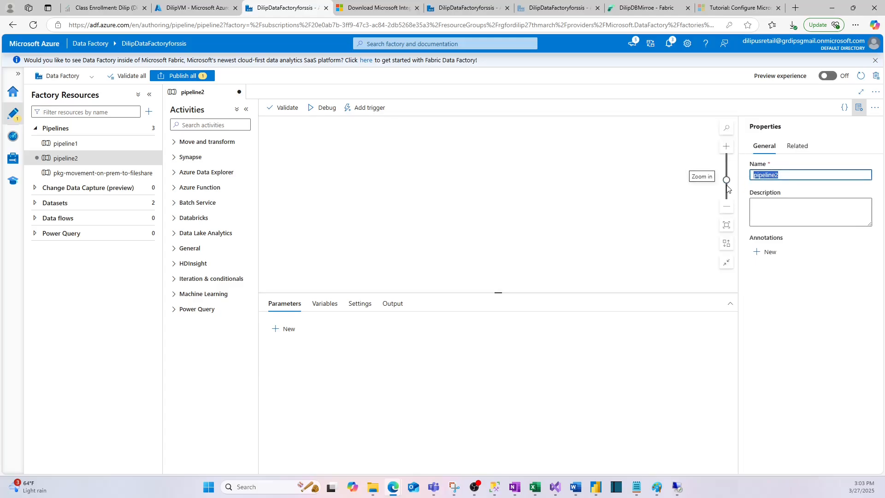
pyautogui.write('CopySSISpackge')
pyautogui.press('BackSpace')
pyautogui.write('fromOnpremtoaz')
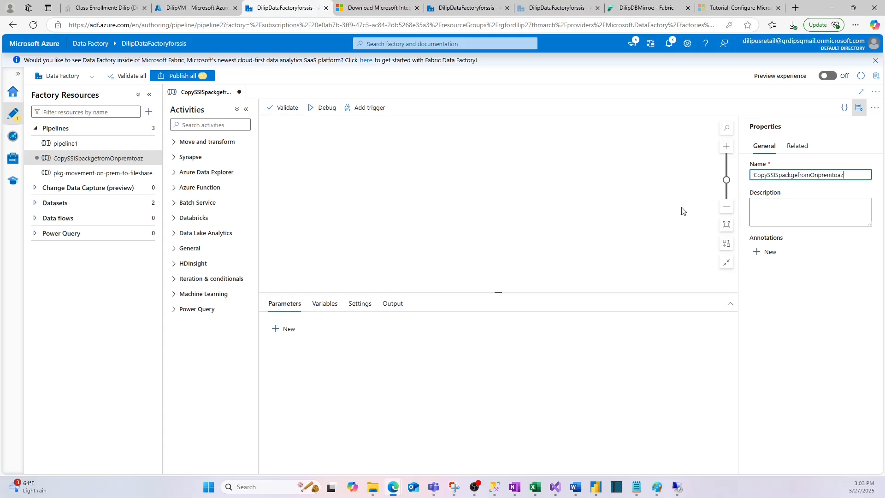
pyautogui.click(420, 209)
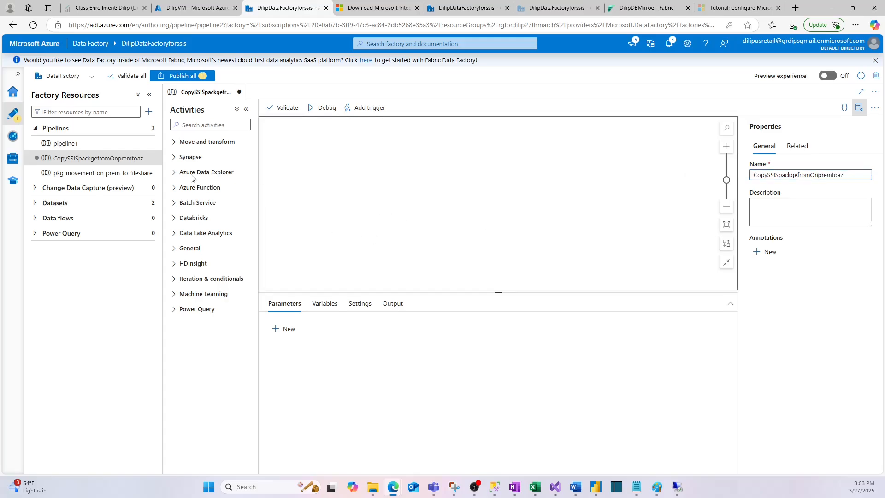
# - Add a Copy data activity to the pipeline canvas and name it CopySSISpackagefromonprimtoazure
pyautogui.click(175, 142)
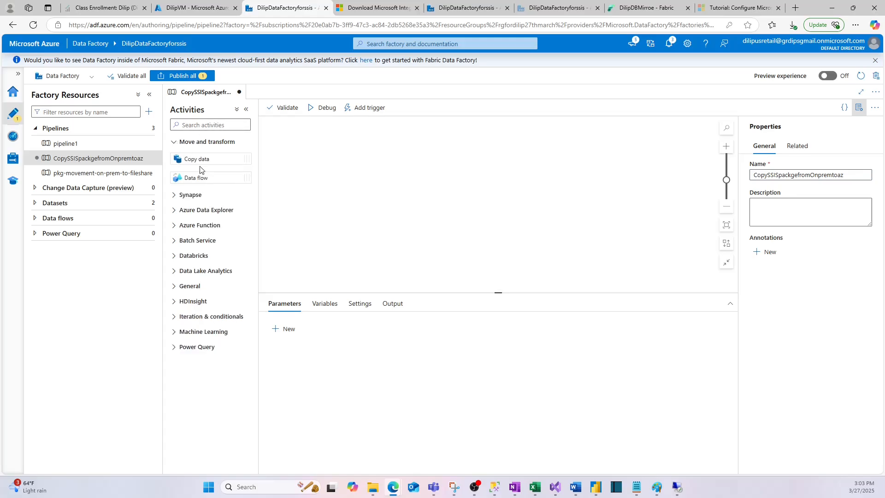
pyautogui.moveTo(197, 160); pyautogui.dragTo(388, 145)
pyautogui.click(385, 143)
pyautogui.moveTo(844, 176); pyautogui.dragTo(737, 175)
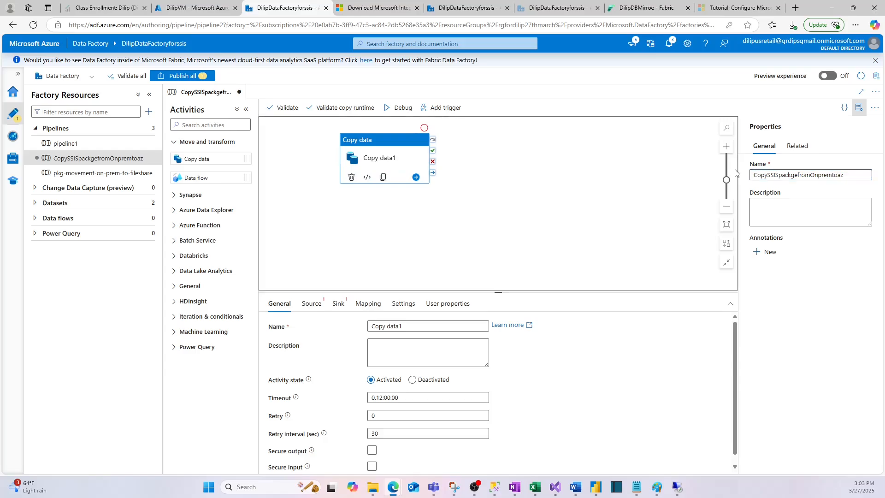
pyautogui.moveTo(408, 325); pyautogui.dragTo(342, 331)
pyautogui.write('DilipasAdmin')
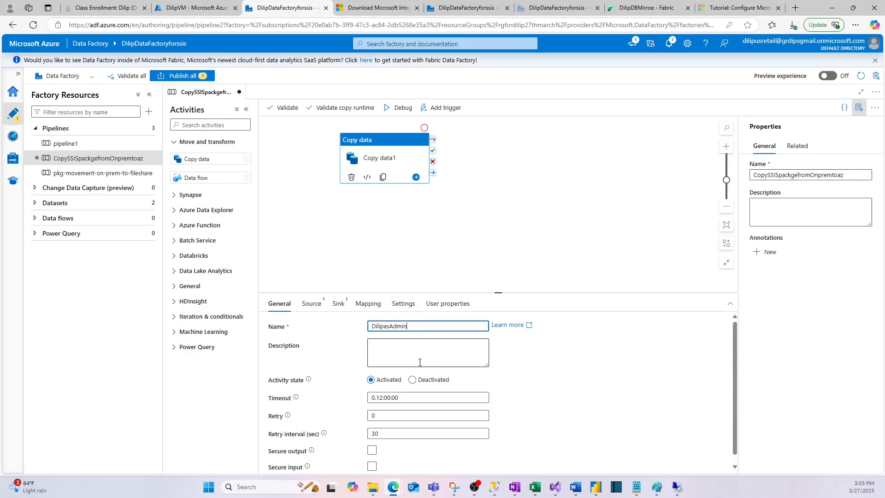
pyautogui.moveTo(407, 326); pyautogui.dragTo(334, 325)
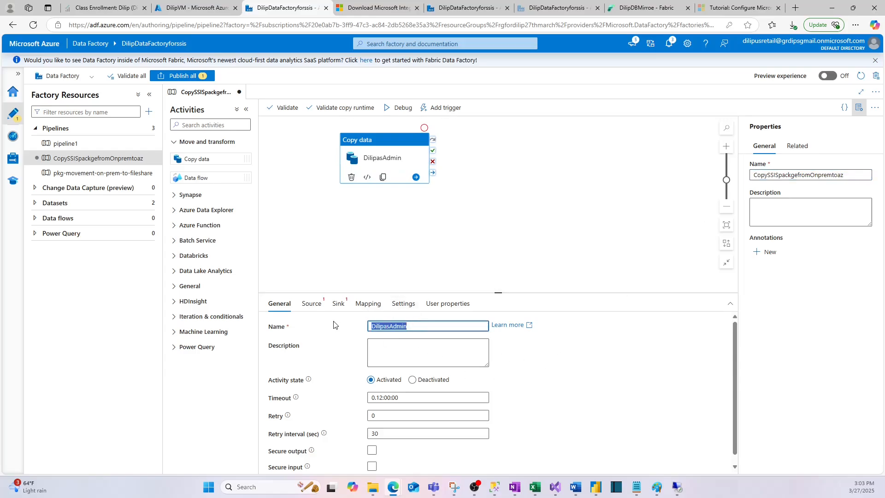
pyautogui.write('CopySSIS')
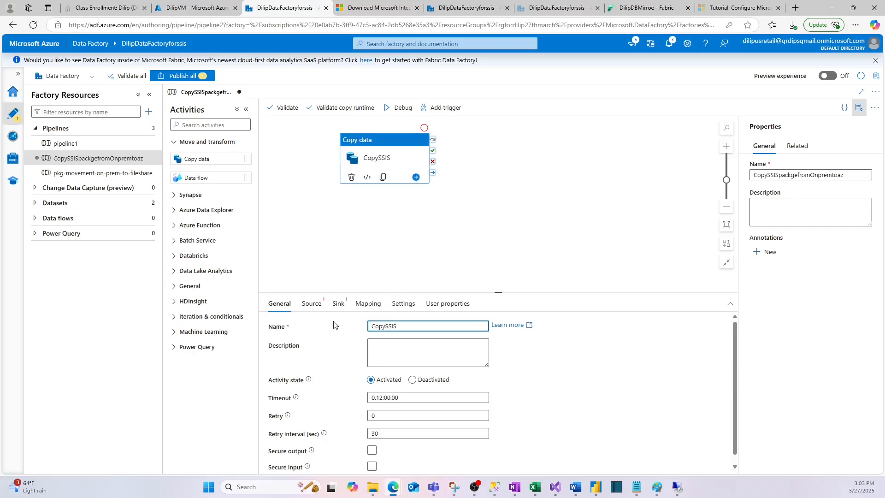
pyautogui.write('packagefromonprimtoazure')
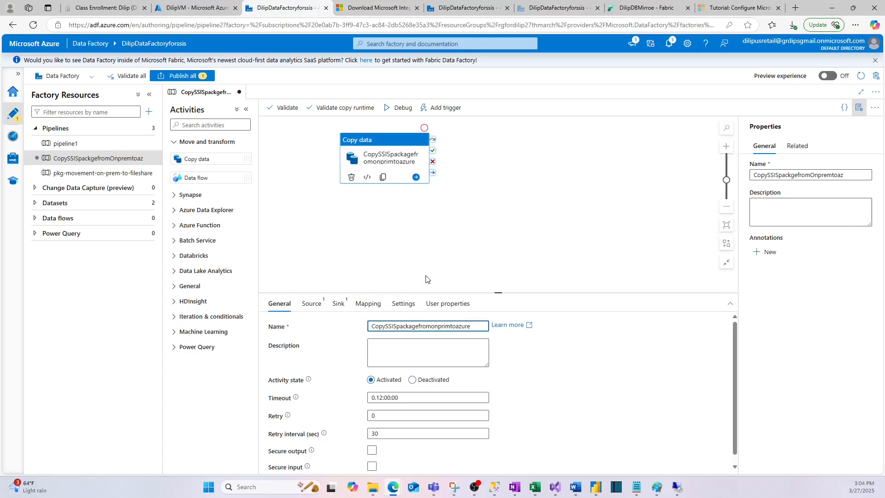
# - Start a new source dataset in the copy activity's source settings
pyautogui.click(312, 304)
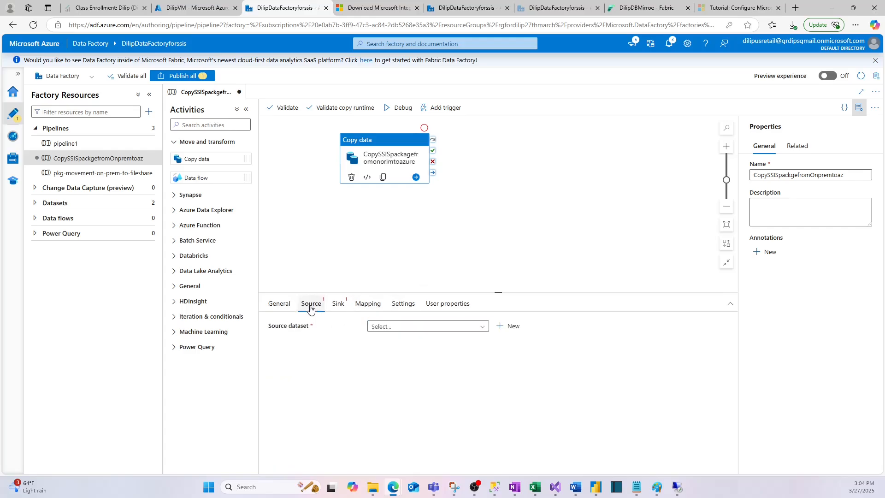
pyautogui.click(337, 305)
pyautogui.click(309, 305)
pyautogui.click(482, 328)
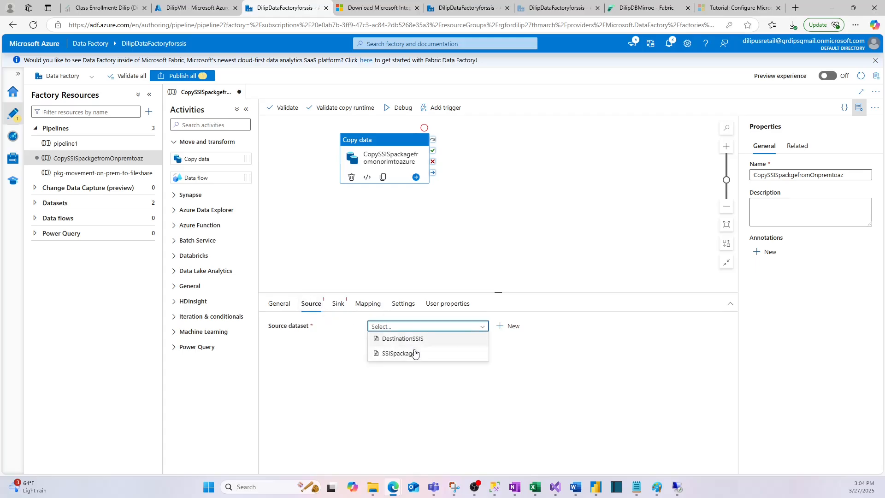
pyautogui.click(509, 328)
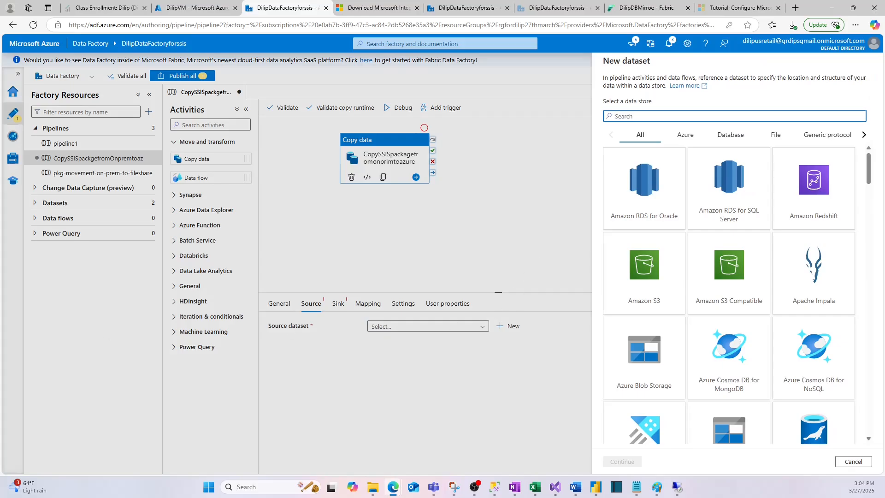
pyautogui.hotkey('alt', 'Tab')
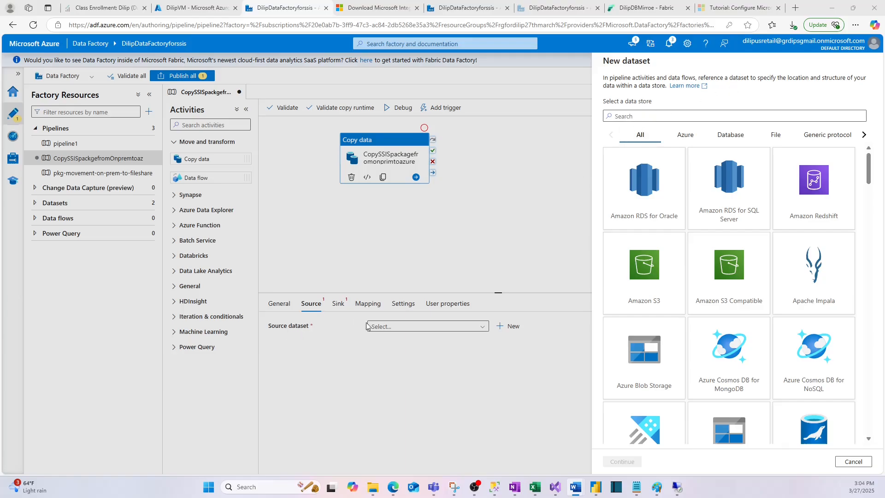
# - Search the data stores for "file" and choose File system with the Binary format for the source dataset
pyautogui.click(641, 115)
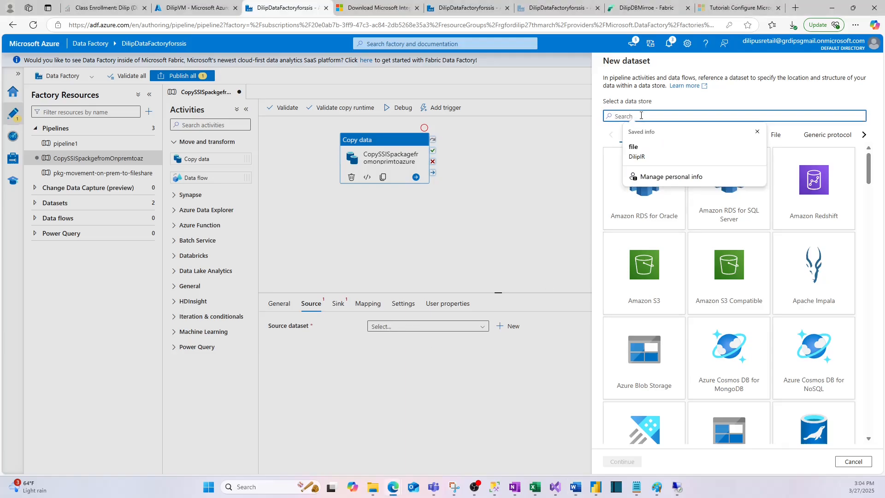
pyautogui.write('file')
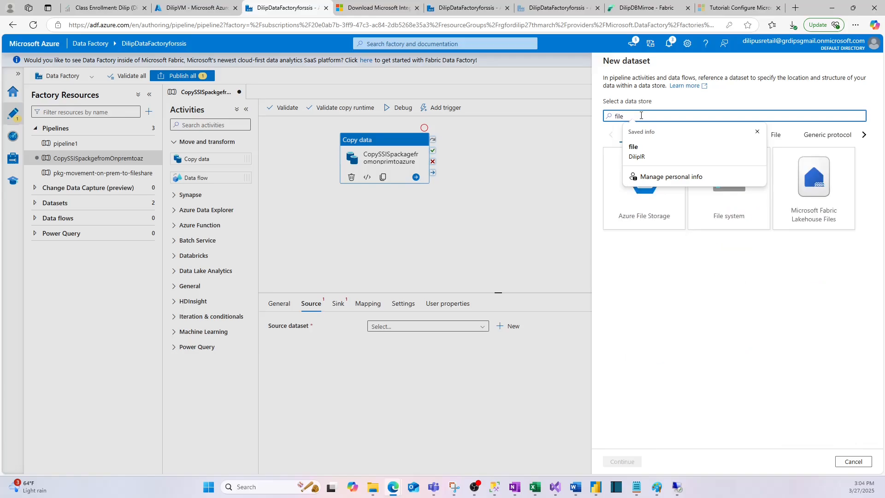
pyautogui.click(728, 295)
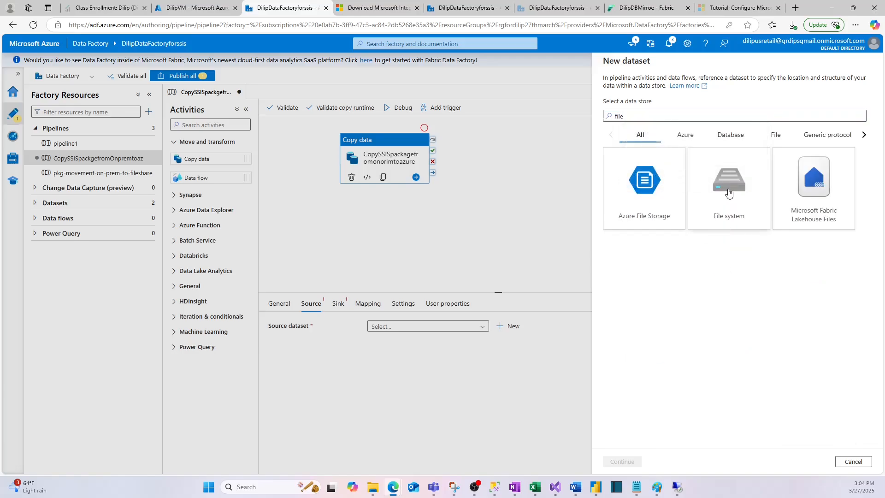
pyautogui.click(730, 193)
pyautogui.click(623, 460)
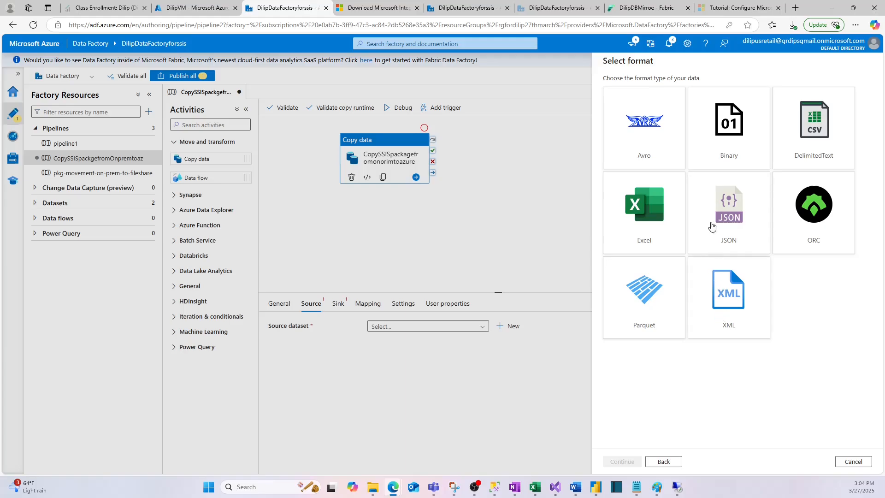
pyautogui.click(729, 127)
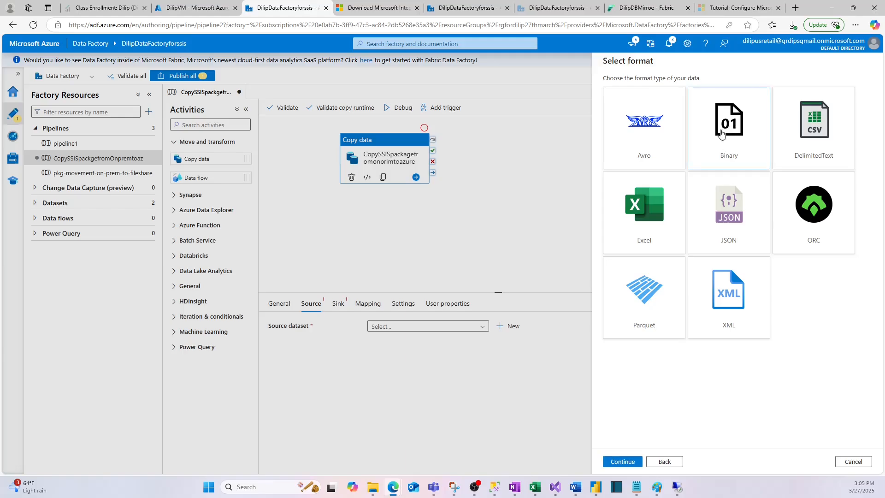
pyautogui.click(622, 461)
# - Name the source dataset Sourcessis, select the FileToConnectSSIS linked service and create the dataset
pyautogui.moveTo(637, 89); pyautogui.dragTo(577, 92)
pyautogui.write('Sources')
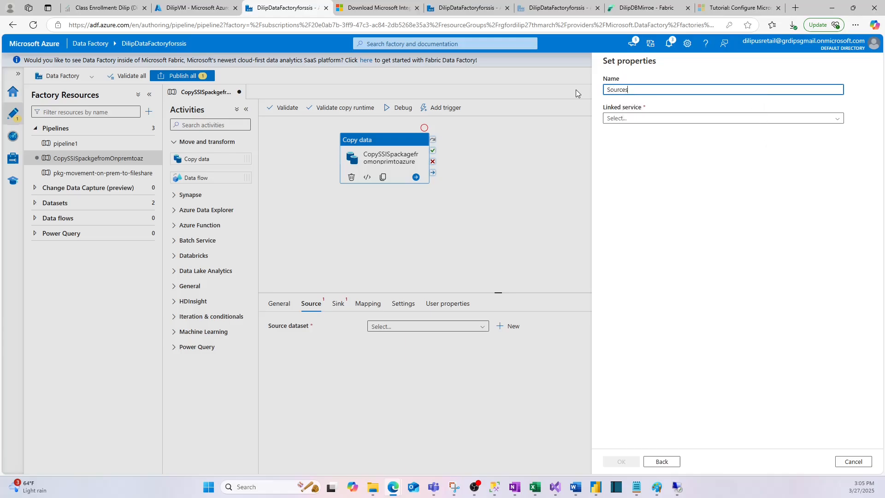
pyautogui.write('sis')
pyautogui.click(622, 118)
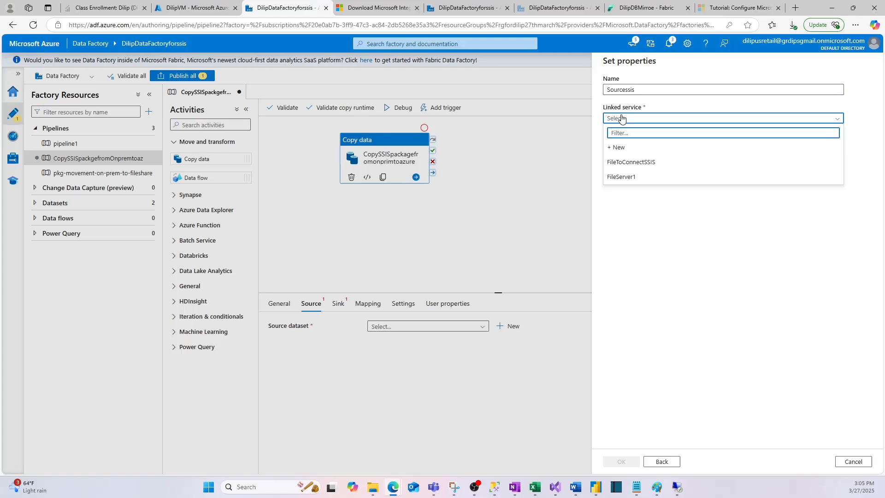
pyautogui.click(629, 162)
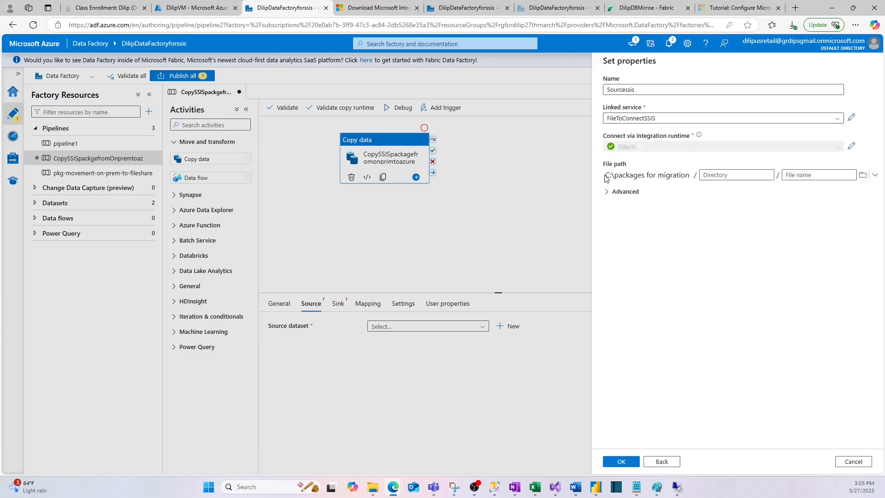
pyautogui.moveTo(610, 175); pyautogui.dragTo(675, 176)
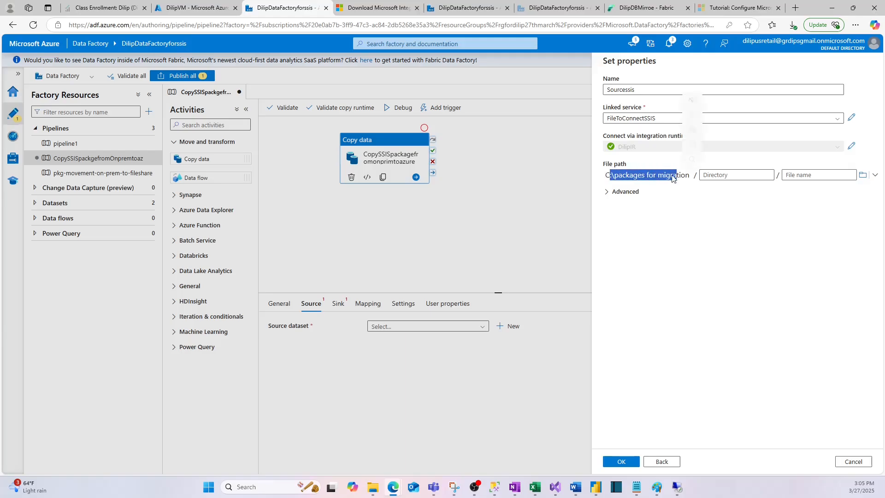
pyautogui.click(628, 176)
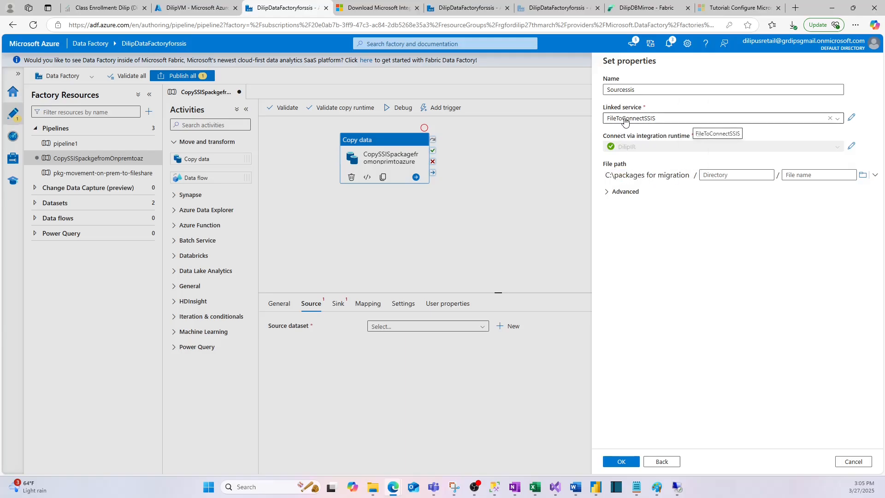
pyautogui.click(619, 463)
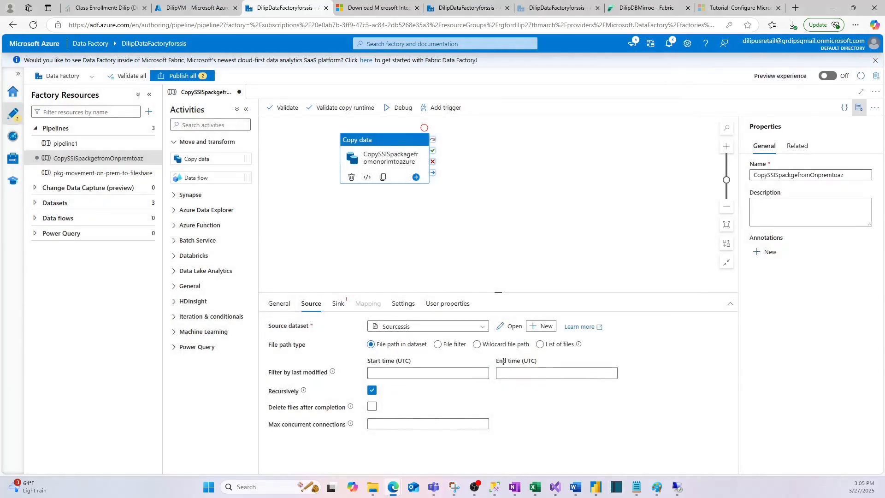
# - Start a new sink dataset for the copy activity, using the Azure File Storage data store and the Binary format
pyautogui.click(339, 305)
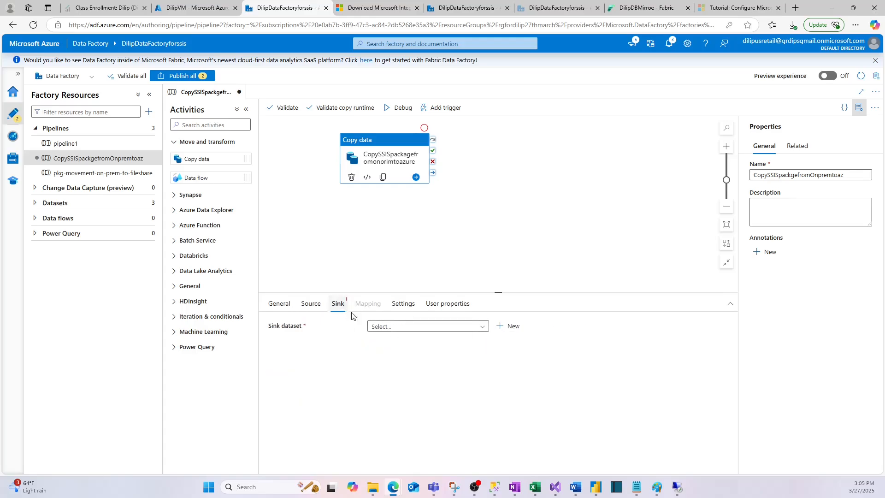
pyautogui.click(508, 326)
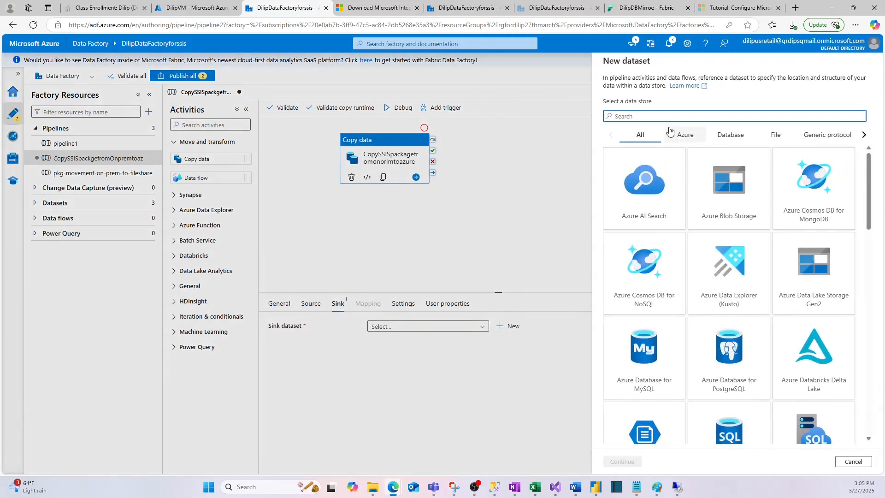
pyautogui.click(639, 117)
pyautogui.write('file')
pyautogui.press('BackSpace')
pyautogui.write('o')
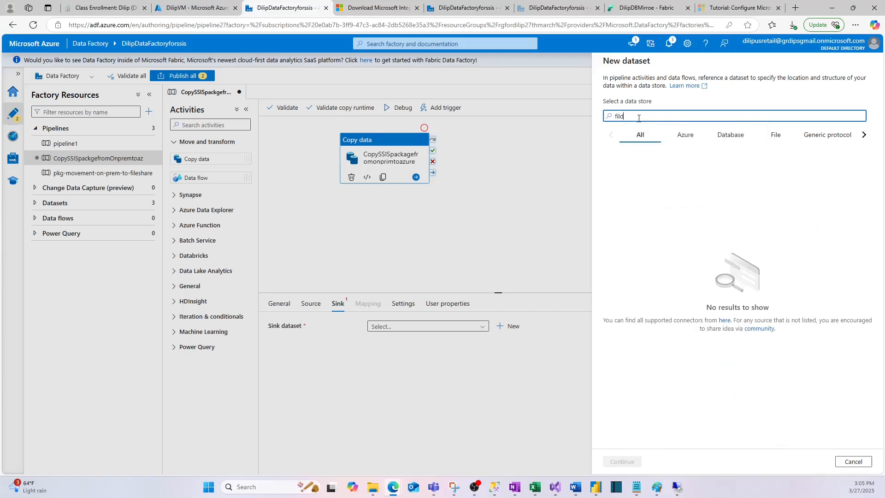
pyautogui.press('BackSpace')
pyautogui.press('BackSpace')
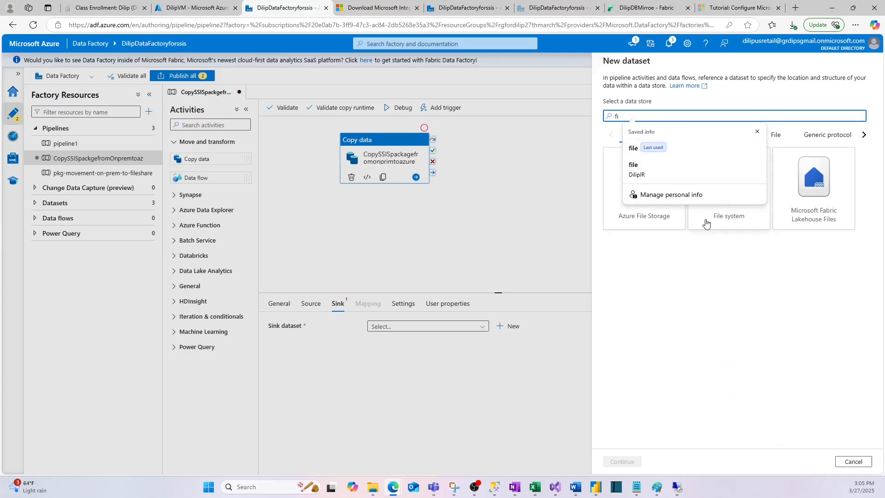
pyautogui.click(648, 177)
pyautogui.click(621, 462)
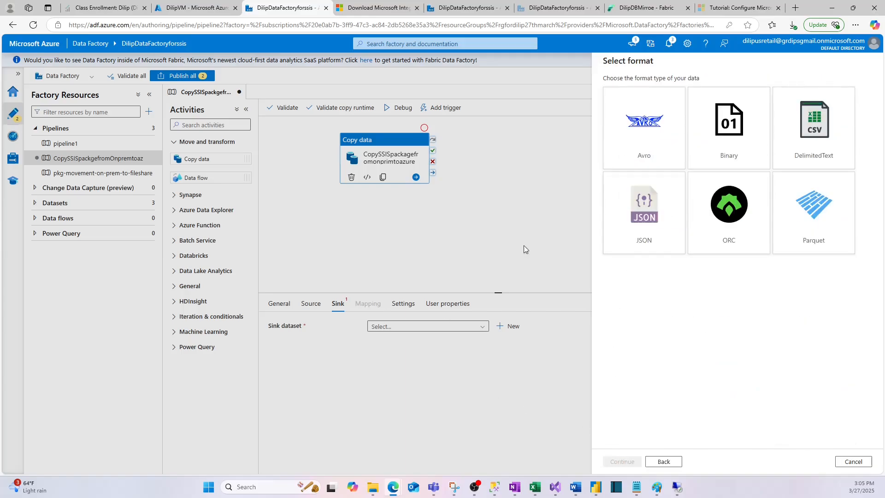
pyautogui.click(737, 128)
pyautogui.click(629, 462)
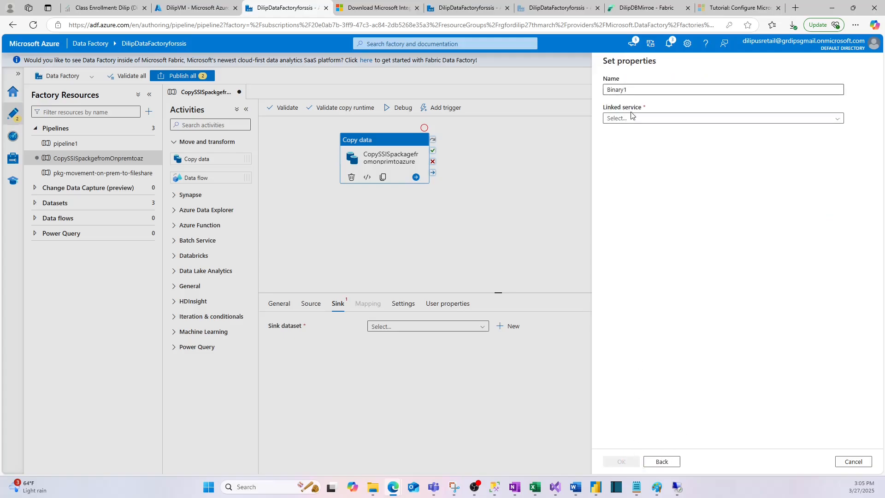
# - Name the sink dataset destinitiaonssis and select the ConnectingFileStorage linked service
pyautogui.moveTo(645, 89); pyautogui.dragTo(568, 96)
pyautogui.write('destinitiaonssis')
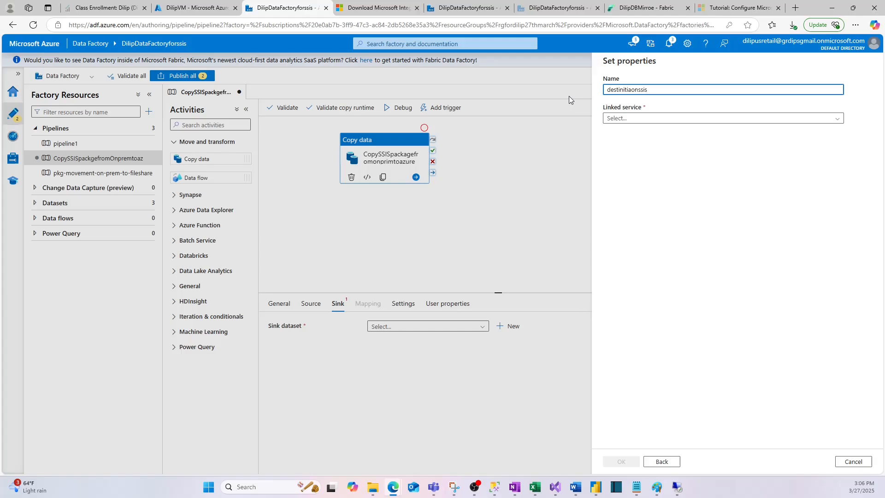
pyautogui.click(617, 118)
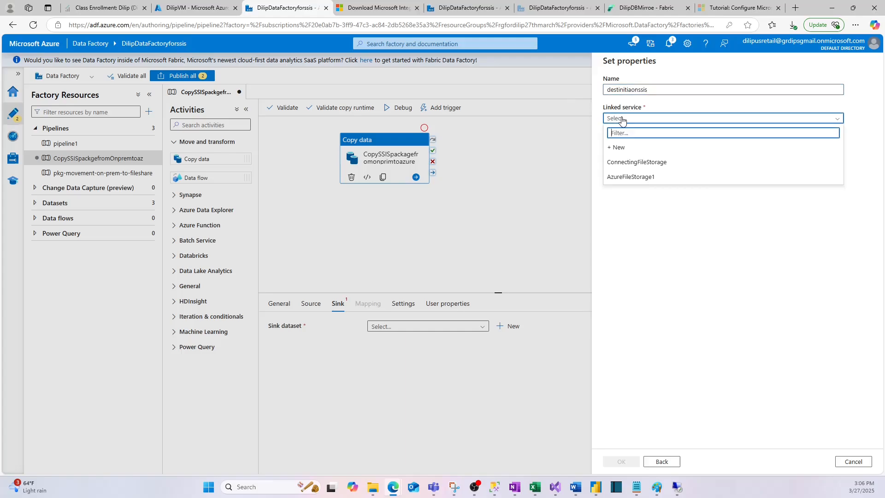
pyautogui.click(662, 167)
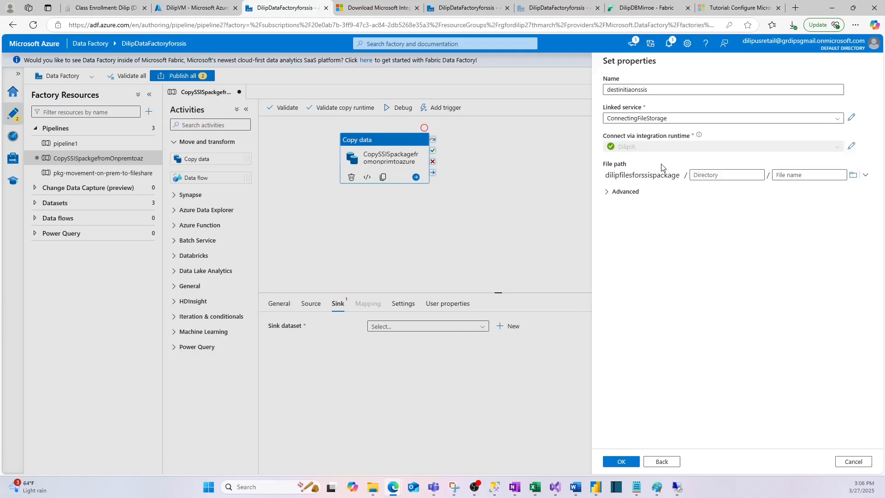
pyautogui.moveTo(615, 179); pyautogui.dragTo(665, 175)
pyautogui.click(664, 177)
# - Open the storage accounts list in the Azure portal and view the packages for migration folder in the remote desktop session
pyautogui.click(191, 10)
pyautogui.click(19, 64)
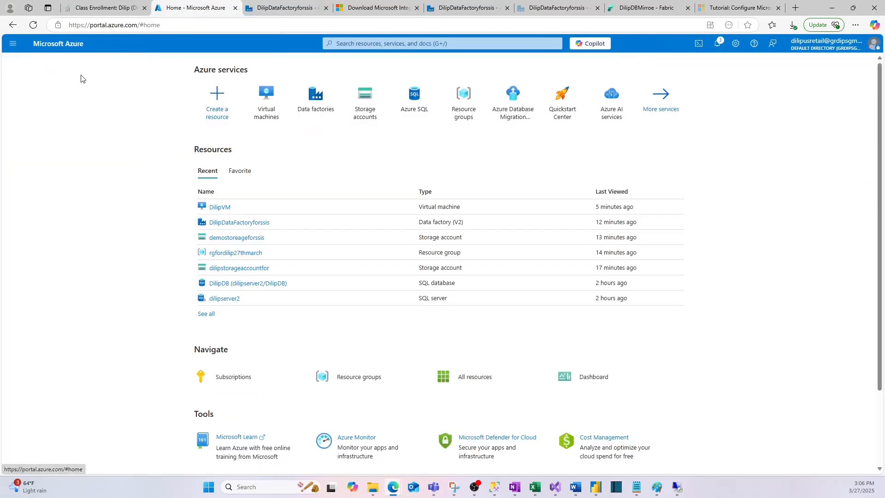
pyautogui.click(364, 100)
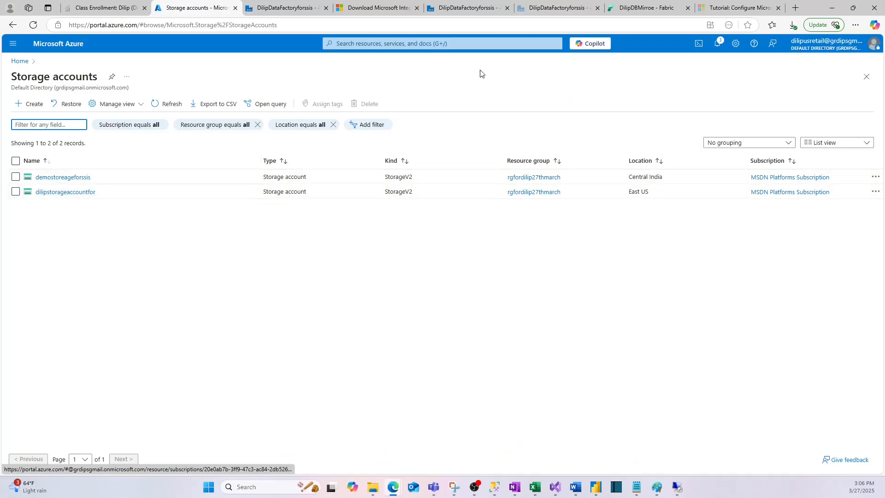
pyautogui.click(832, 7)
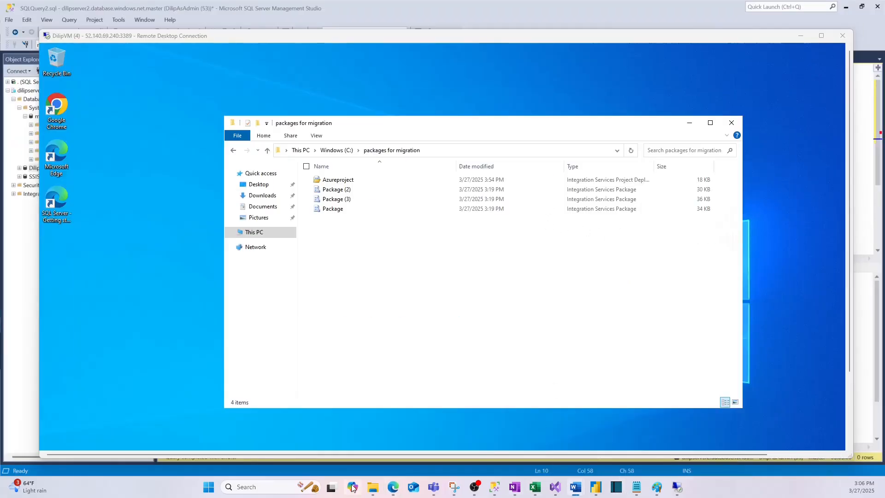
pyautogui.moveTo(392, 487)
pyautogui.click(391, 445)
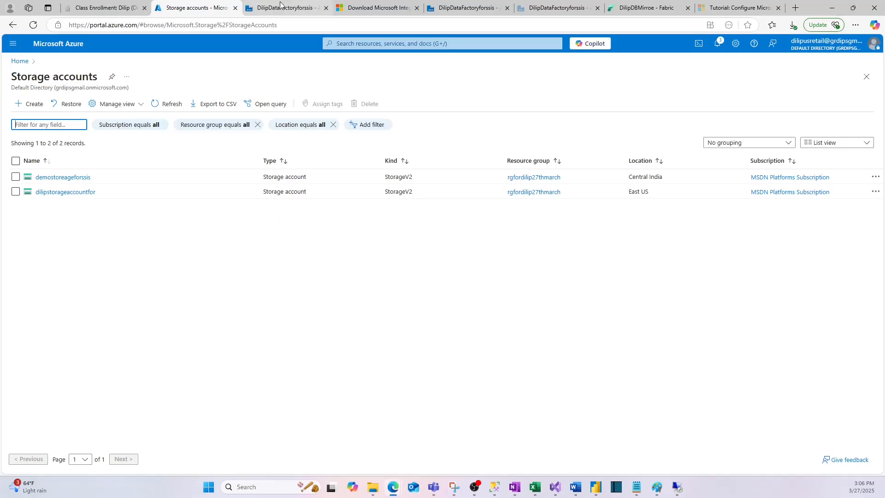
# - Return to the data factory and create the sink dataset, leaving its directory, file name and copy behavior unset
pyautogui.click(286, 8)
pyautogui.click(620, 461)
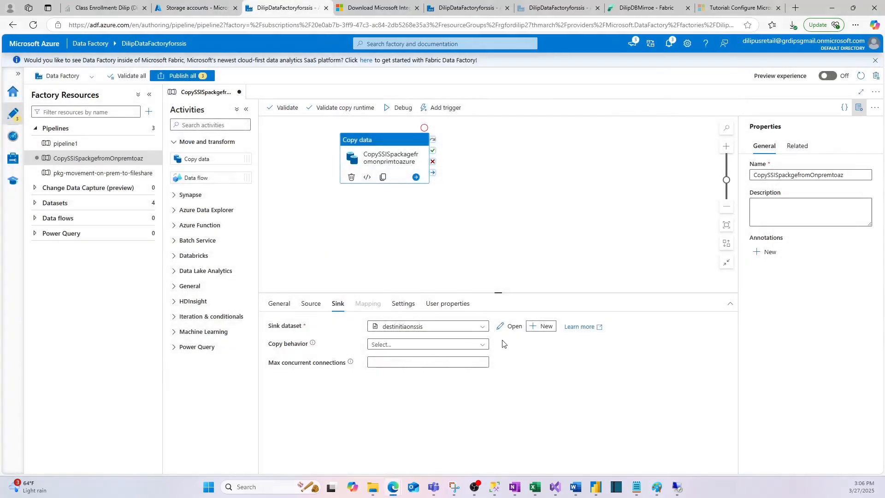
pyautogui.click(424, 345)
pyautogui.click(556, 369)
# - Validate the CopySSISpackgefromOnpremtoaz pipeline and dismiss the validation output
pyautogui.click(515, 242)
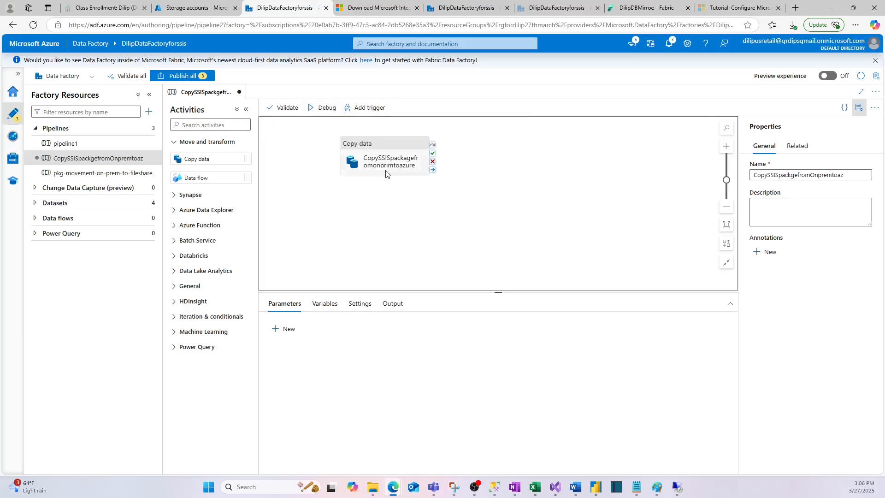
pyautogui.click(281, 111)
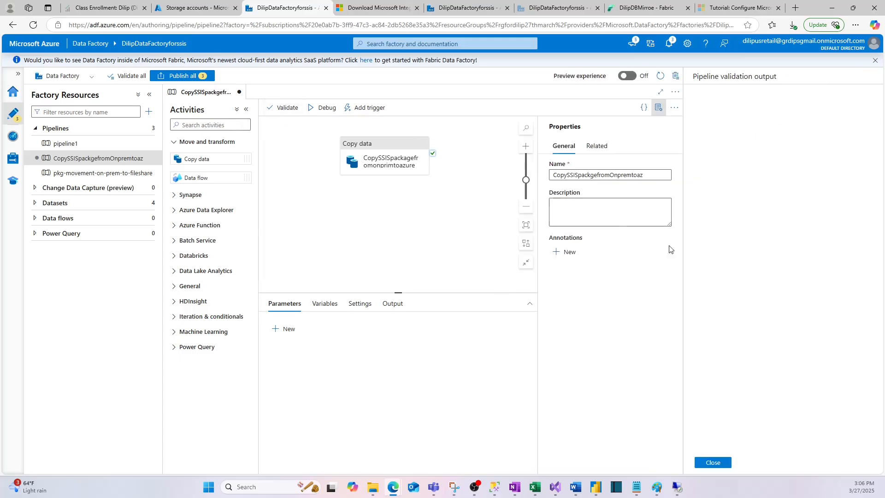
pyautogui.click(712, 462)
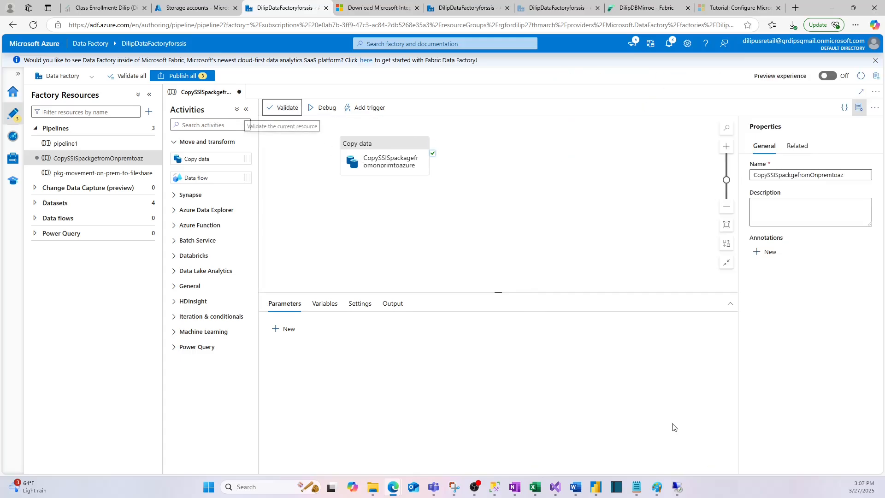
pyautogui.click(376, 109)
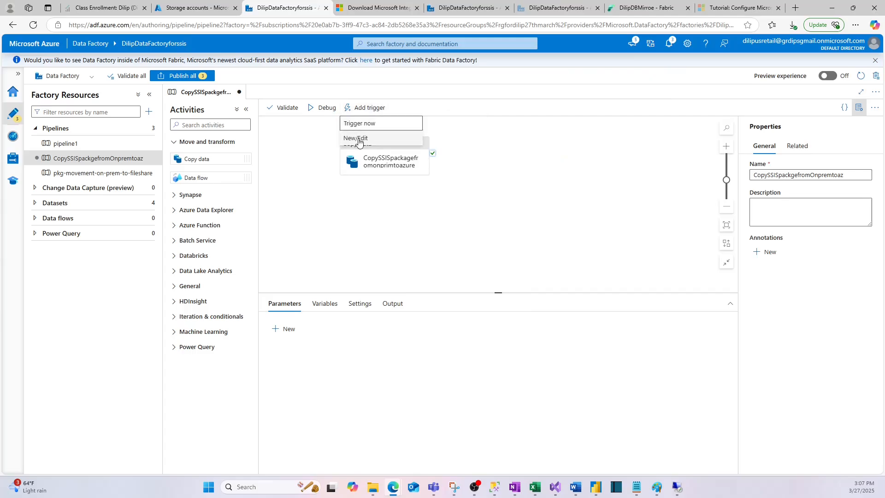
pyautogui.click(359, 123)
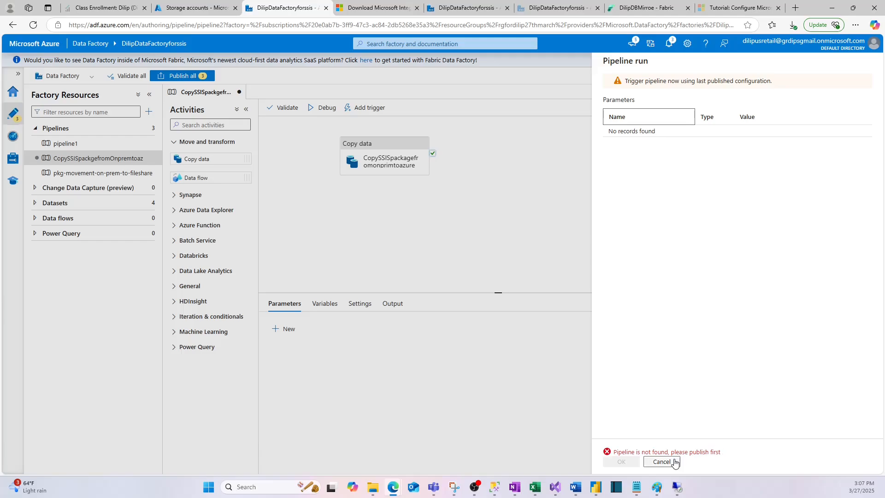
pyautogui.click(672, 461)
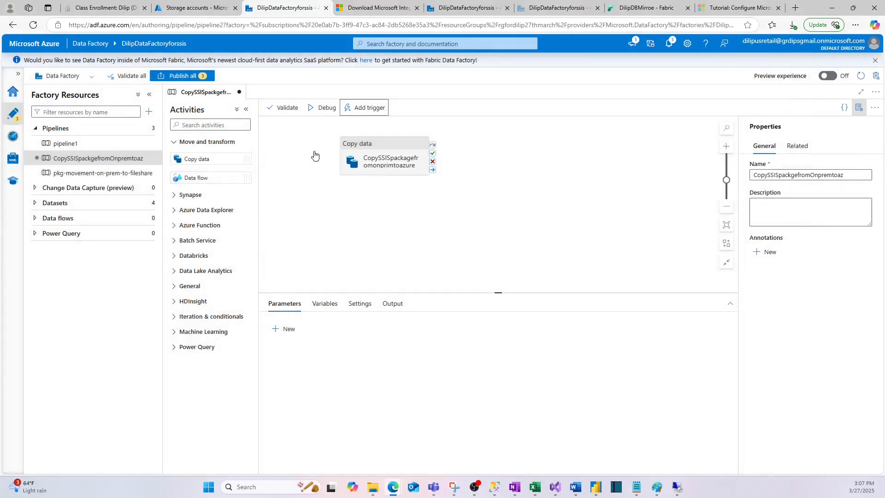
# - Publish all pending factory changes and check the publishing status in the notifications
pyautogui.click(179, 76)
pyautogui.click(621, 461)
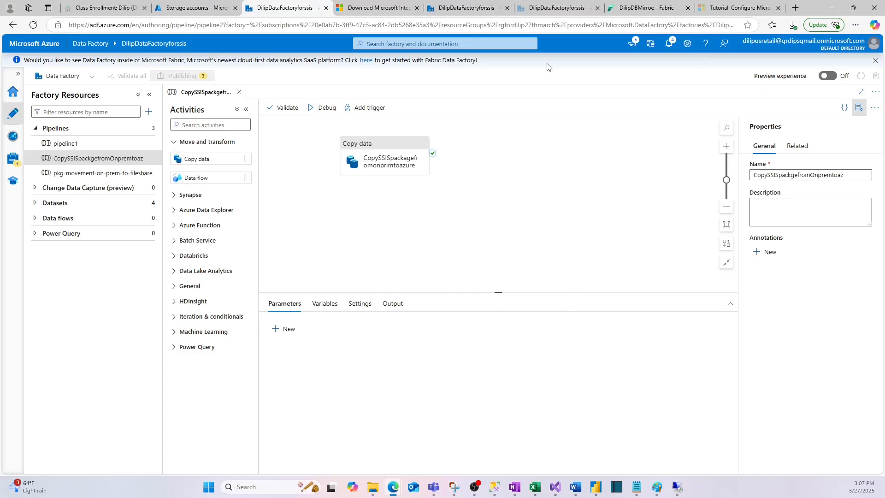
pyautogui.click(668, 43)
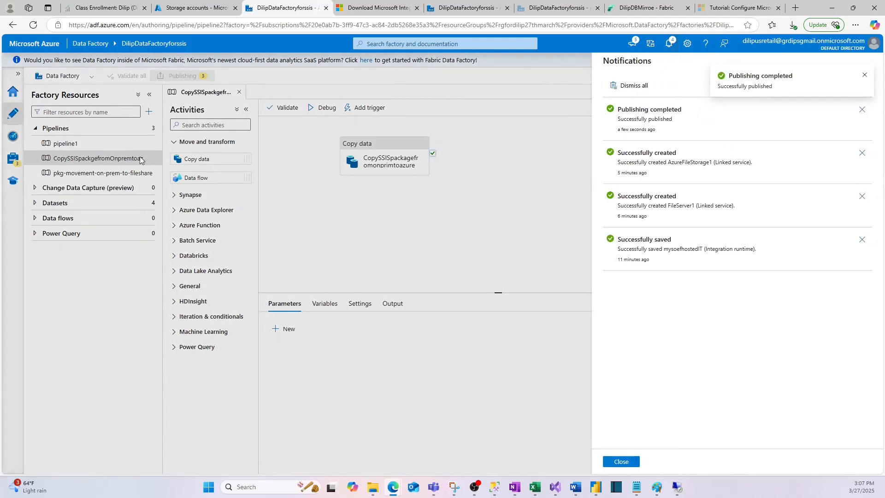
pyautogui.click(620, 461)
# - Trigger the CopySSISpackgefromOnpremtoaz pipeline immediately and open the activity runs of its latest run in monitoring
pyautogui.click(366, 107)
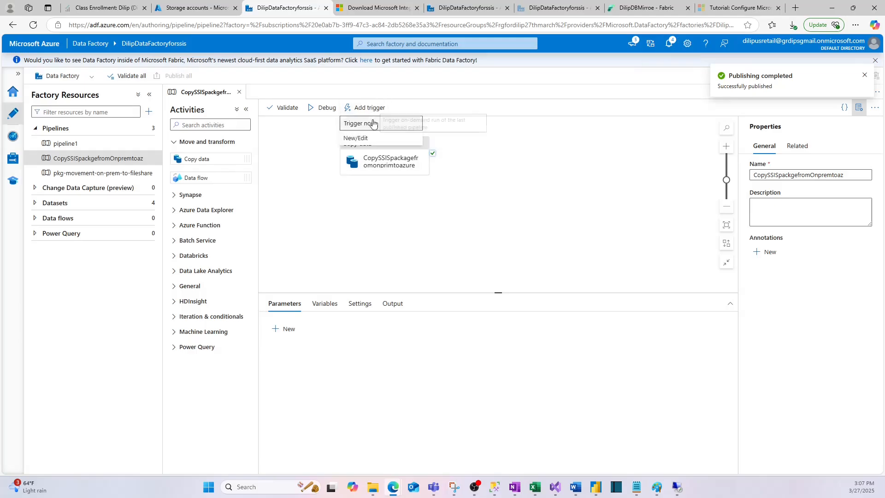
pyautogui.click(374, 121)
pyautogui.click(620, 461)
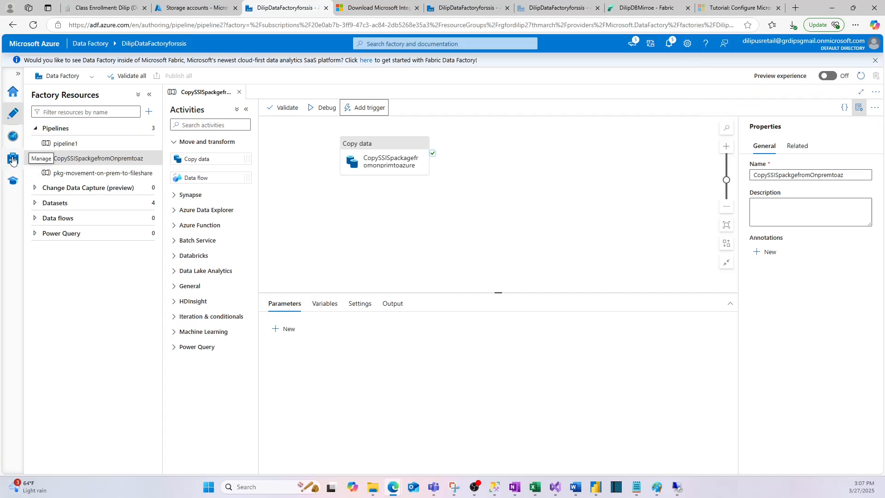
pyautogui.click(13, 136)
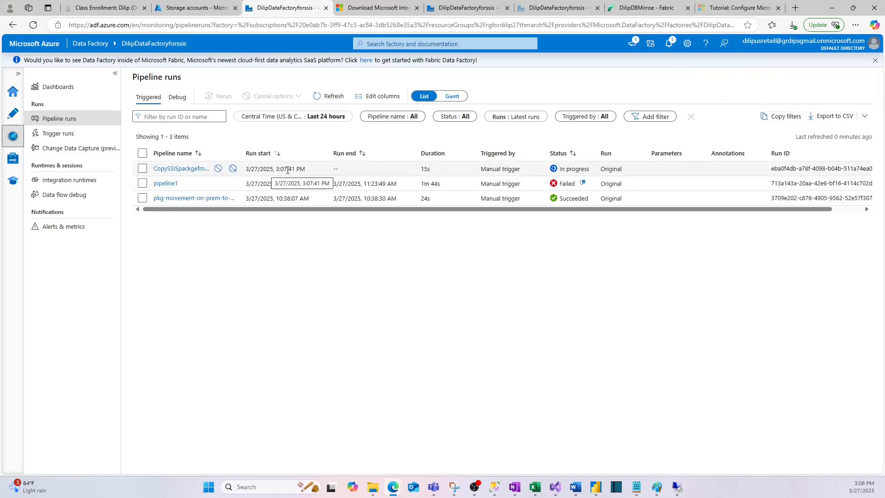
pyautogui.click(182, 168)
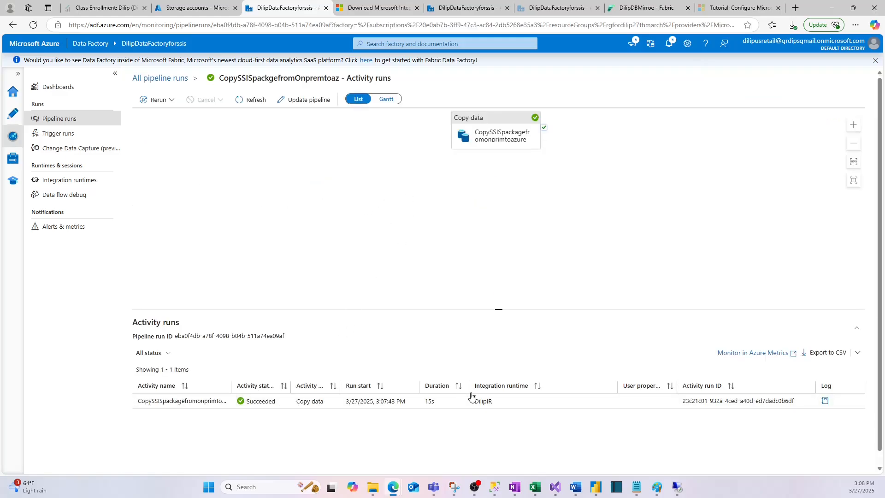
# - Return to the pipeline editor and review the copy activity's source and sink settings
pyautogui.click(13, 114)
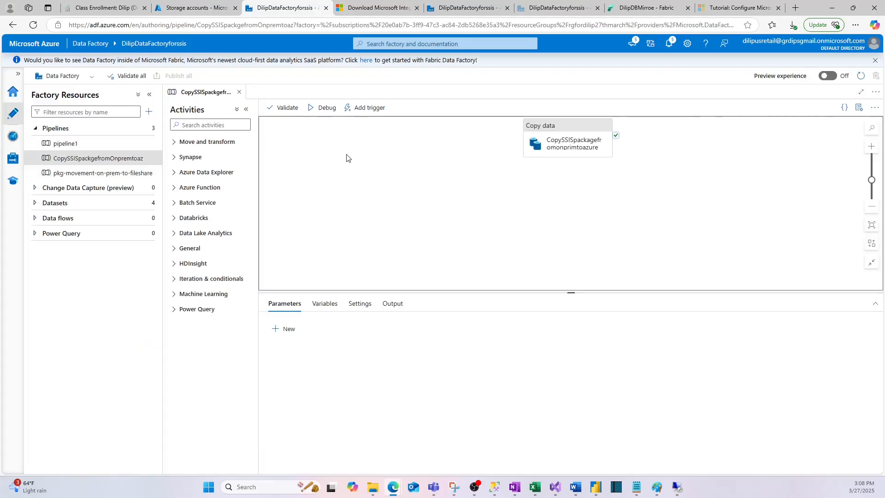
pyautogui.click(558, 145)
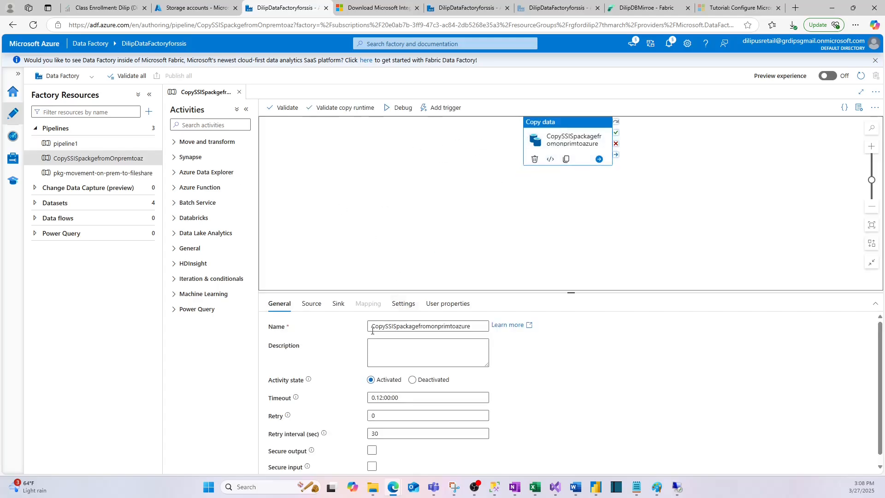
pyautogui.click(311, 303)
pyautogui.click(339, 304)
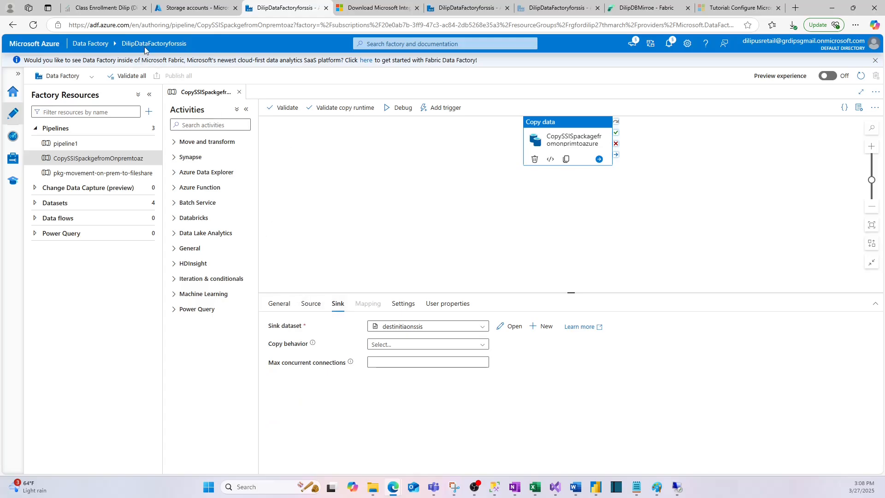
# - Browse the dilipfilesforssispackage file share in the dilipstorageaccountfor storage account and check which package files it contains
pyautogui.click(189, 9)
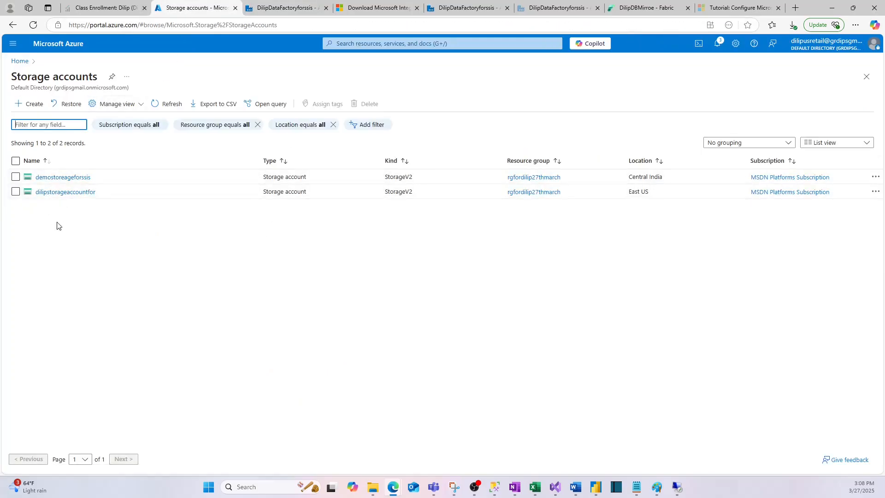
pyautogui.click(58, 192)
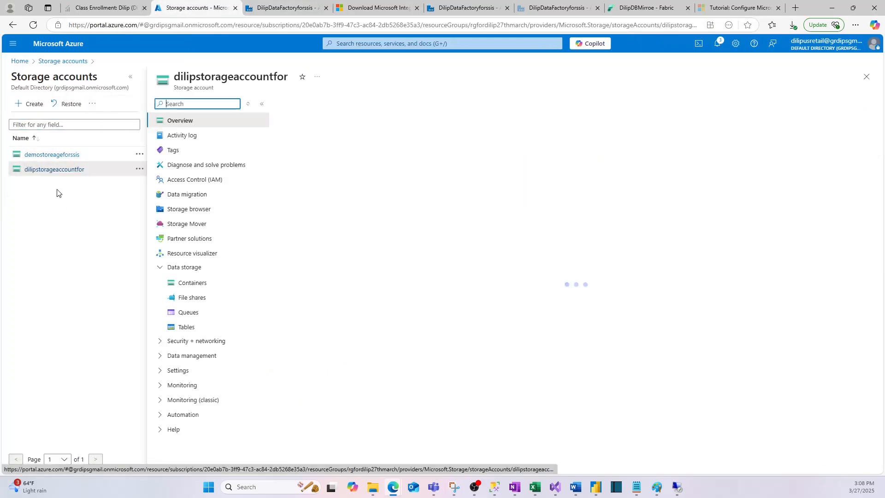
pyautogui.click(188, 317)
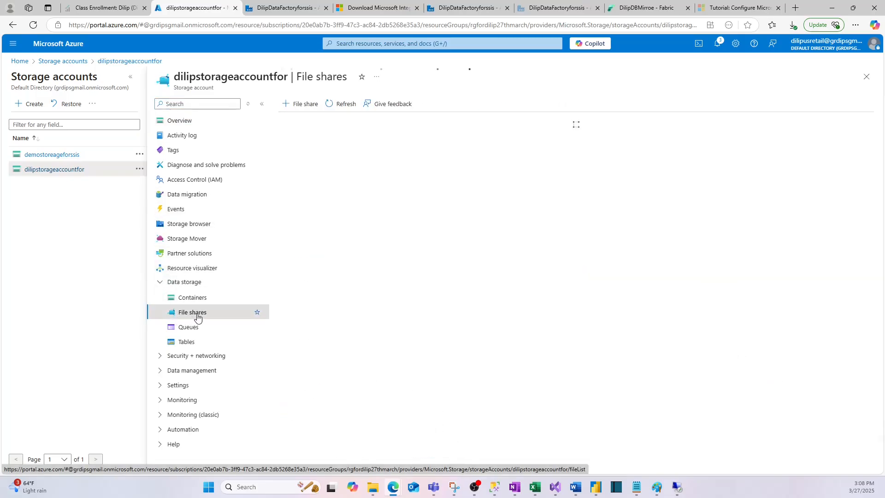
pyautogui.click(318, 202)
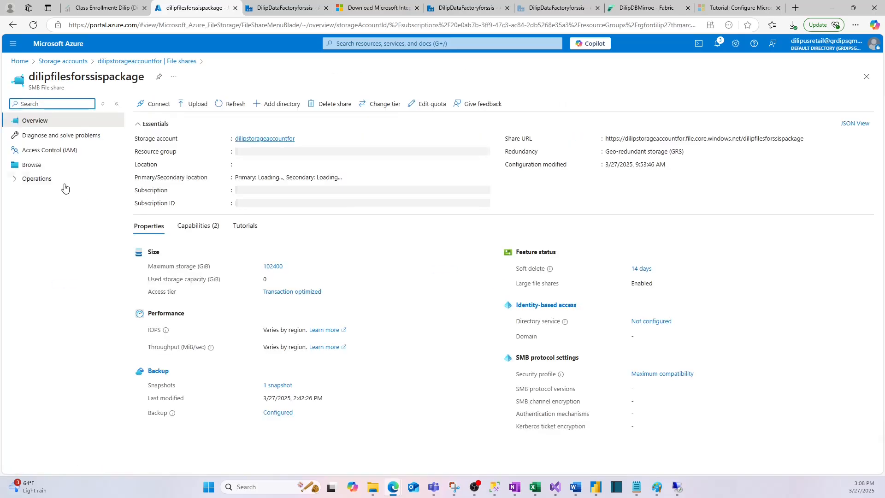
pyautogui.click(33, 166)
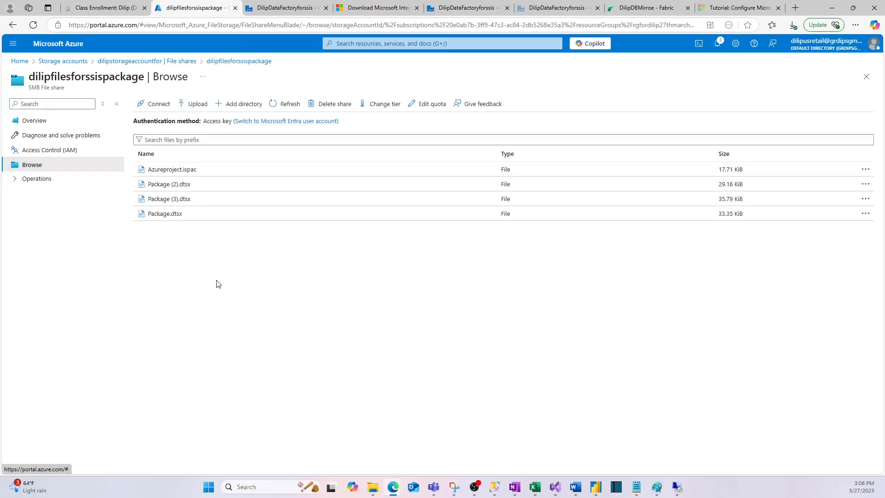
pyautogui.moveTo(147, 167); pyautogui.dragTo(180, 197)
pyautogui.click(255, 264)
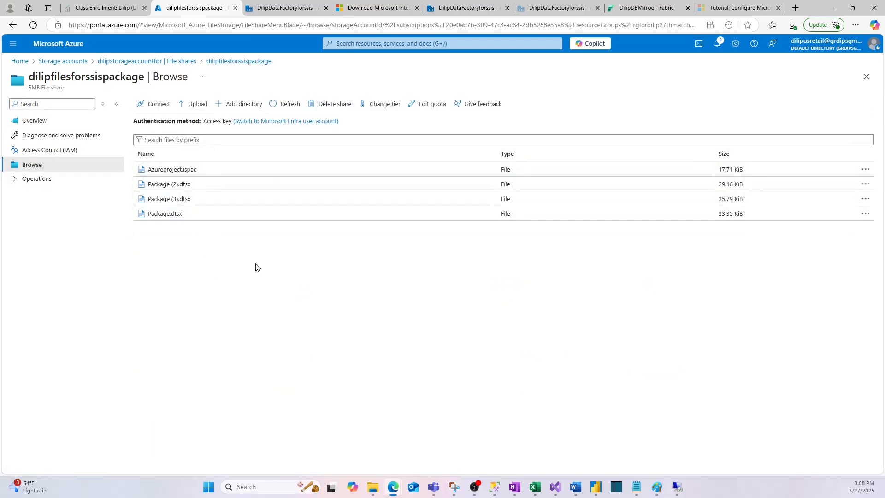
pyautogui.moveTo(147, 166); pyautogui.dragTo(197, 197)
pyautogui.click(223, 285)
# - Compare with the packages for migration folder in the remote desktop session and switch to the SQL Migration drawing in Paint
pyautogui.click(677, 486)
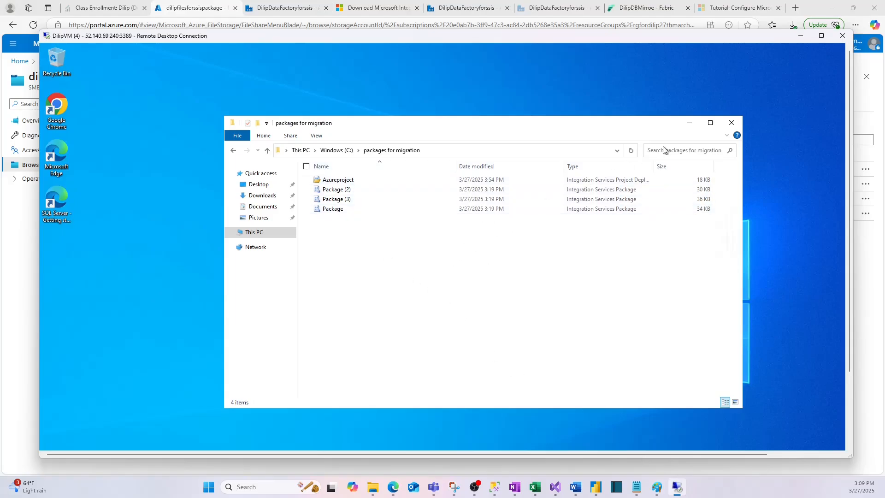
pyautogui.click(689, 123)
pyautogui.click(800, 36)
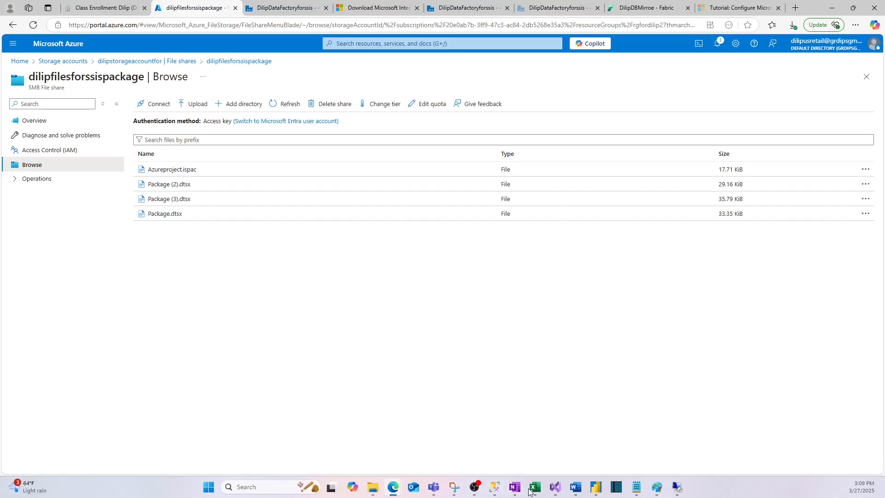
pyautogui.click(657, 487)
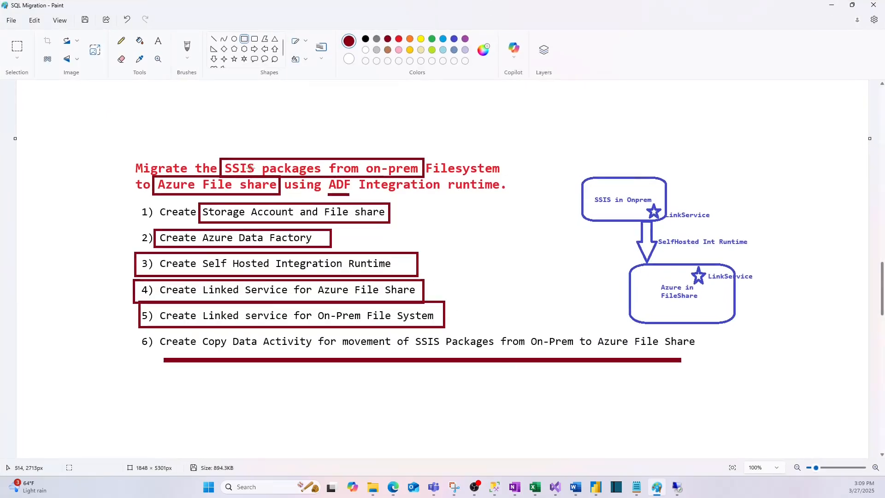